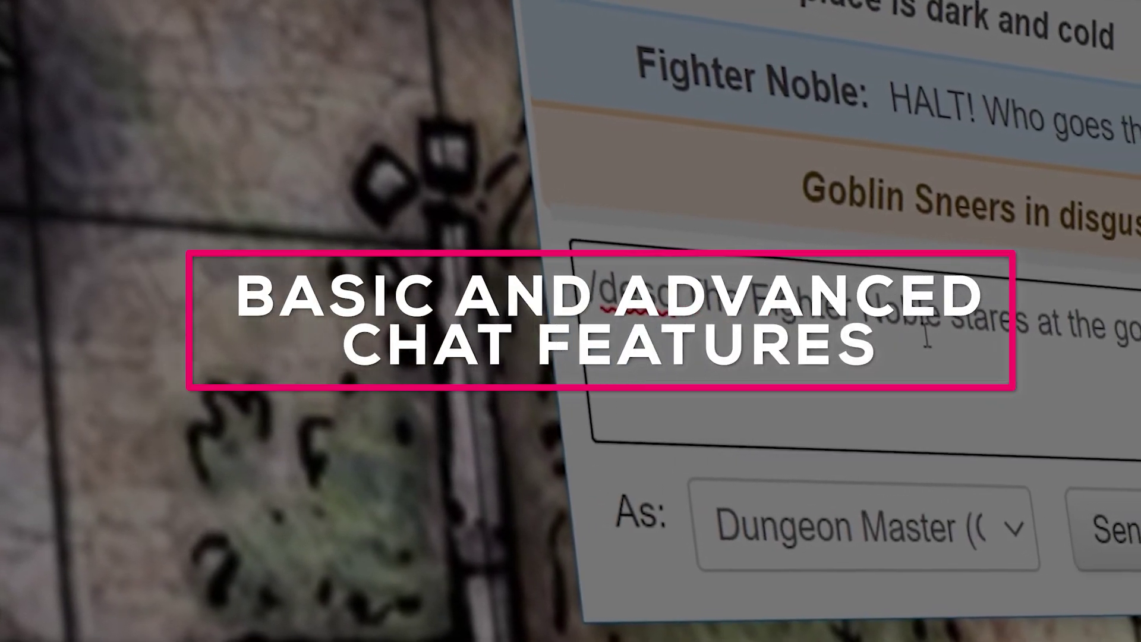
Send a GM-only /gmroll 8d dice roll to the chat
{"action": "key", "text": "Return"}
{"action": "type", "text": "/gmroll 8d"}
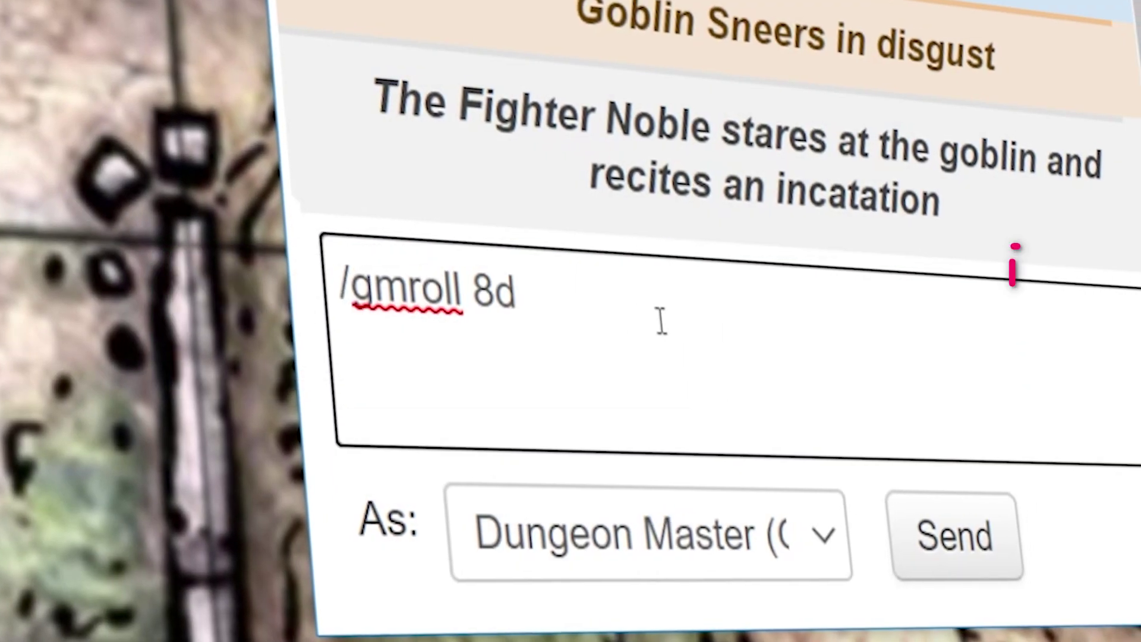
{"action": "key", "text": "Return"}
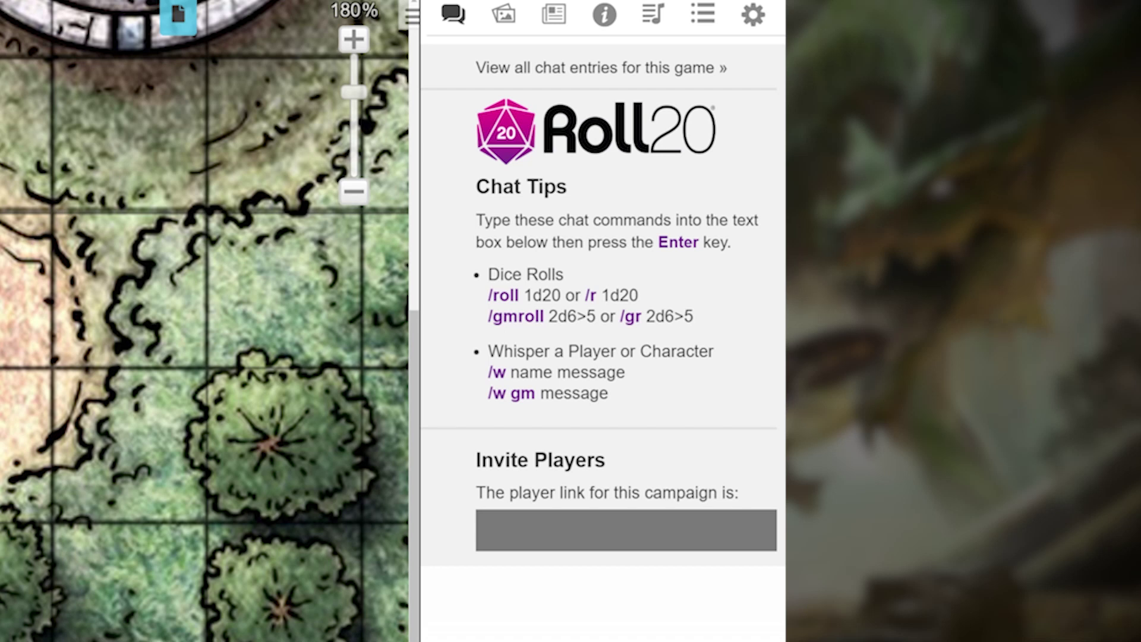
Pop the chat out into its own window, move it over the map and enlarge it
{"action": "double_click", "coordinate": [452, 24]}
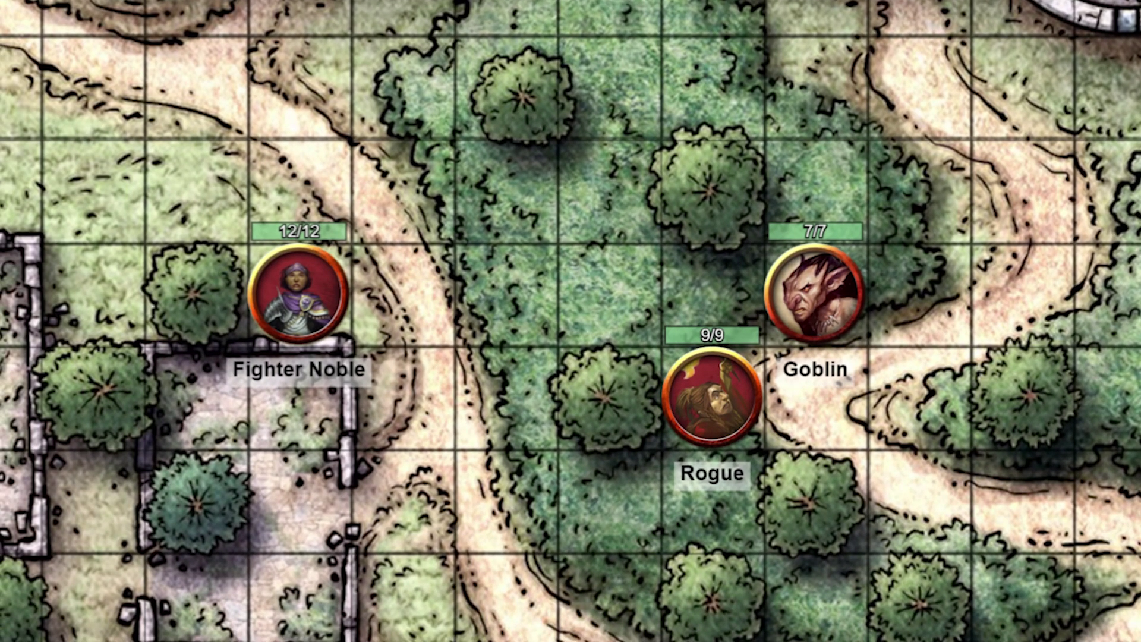
{"action": "left_click_drag", "start_coordinate": [951, 110], "coordinate": [441, 106]}
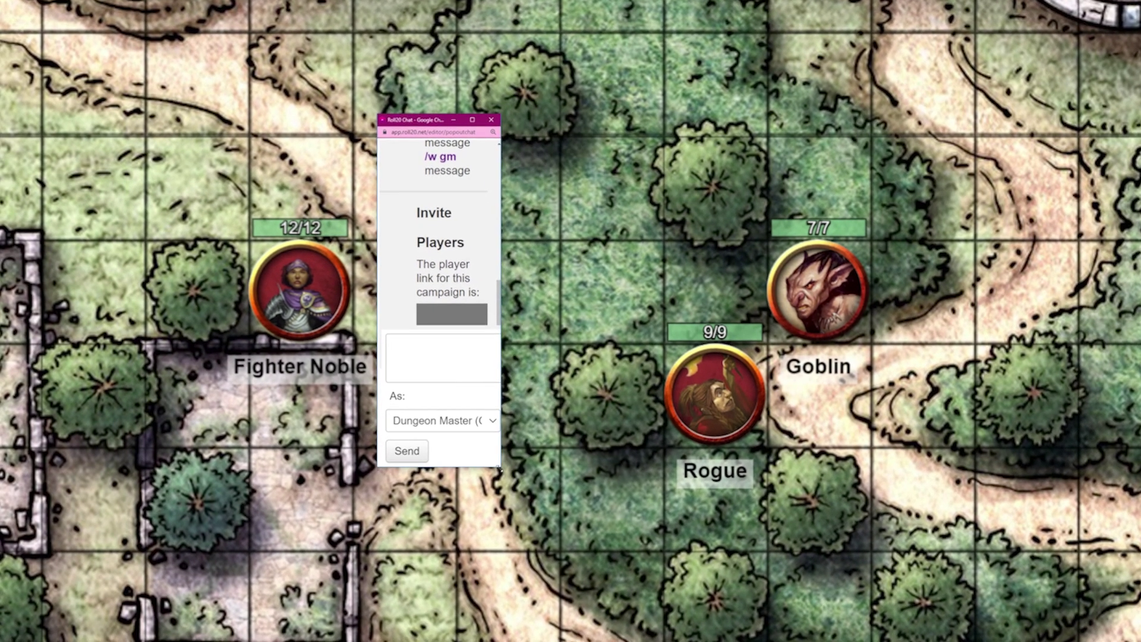
{"action": "left_click_drag", "start_coordinate": [516, 450], "coordinate": [726, 604]}
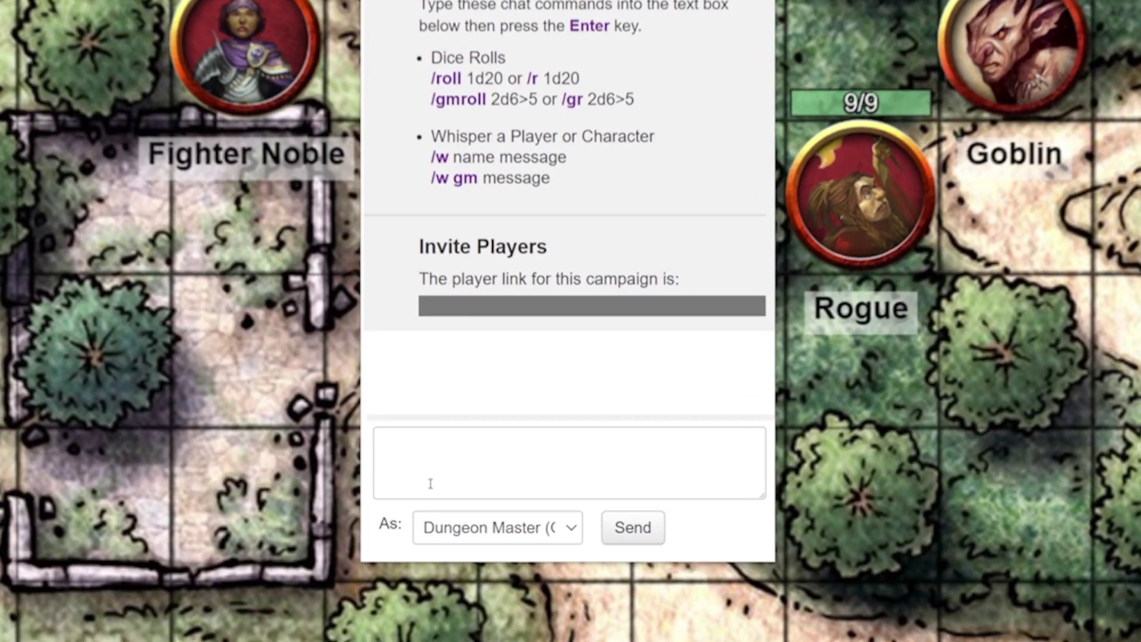
{"action": "left_click", "coordinate": [479, 524]}
Post three rolls in chat: /roll 2d6 +3, /roll d6 and /roll 2d6 + 2d8
{"action": "type", "text": "/"}
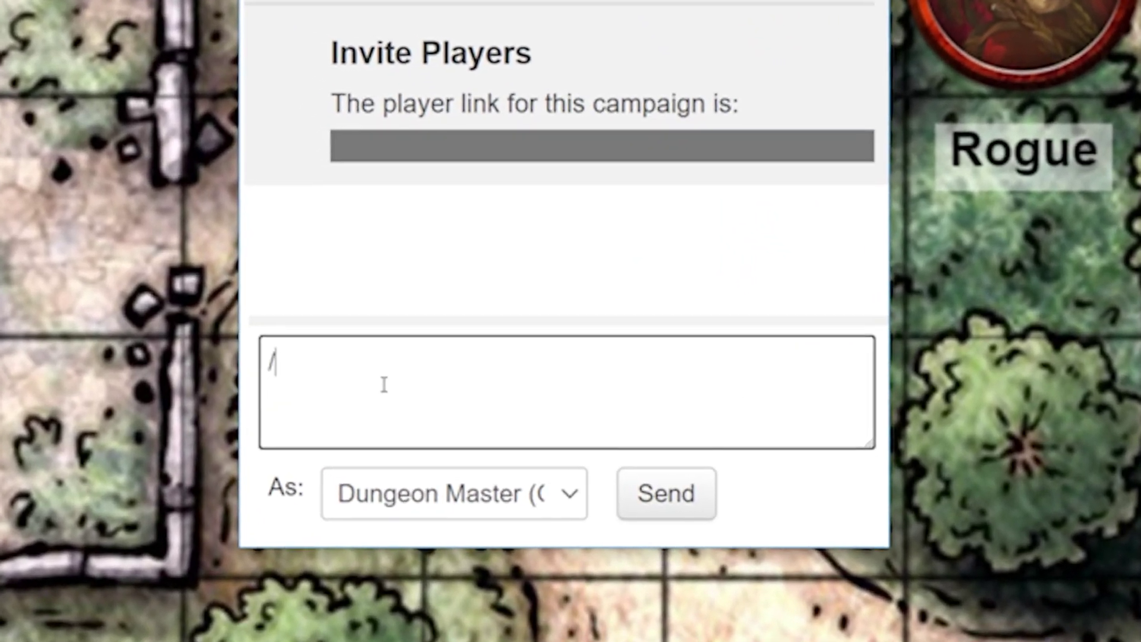
{"action": "type", "text": "roll"}
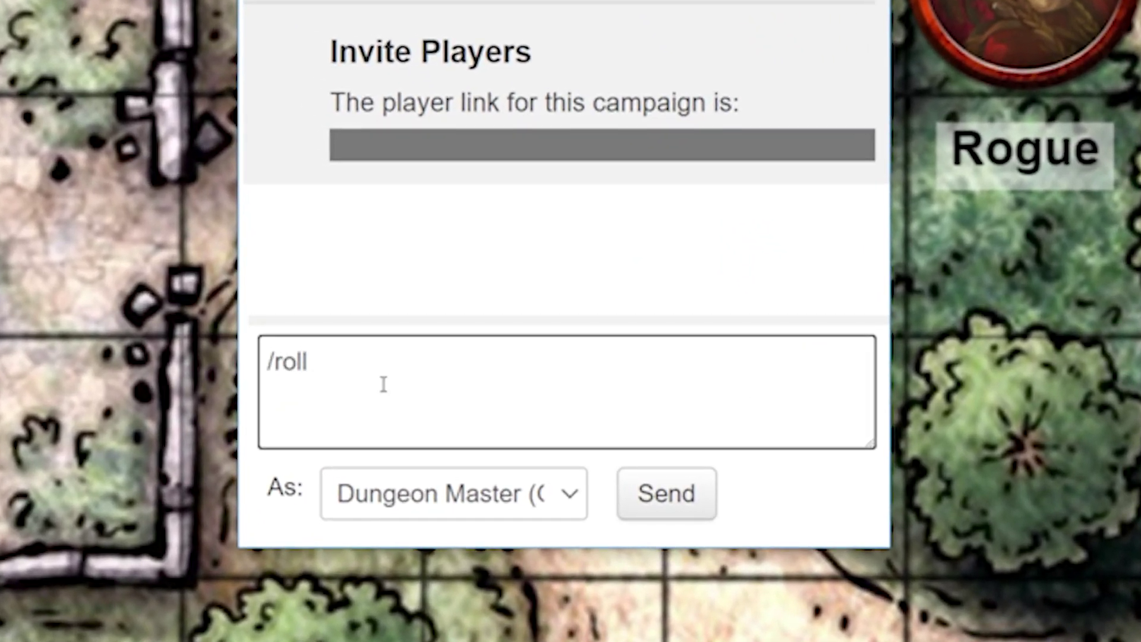
{"action": "type", "text": " 2d6"}
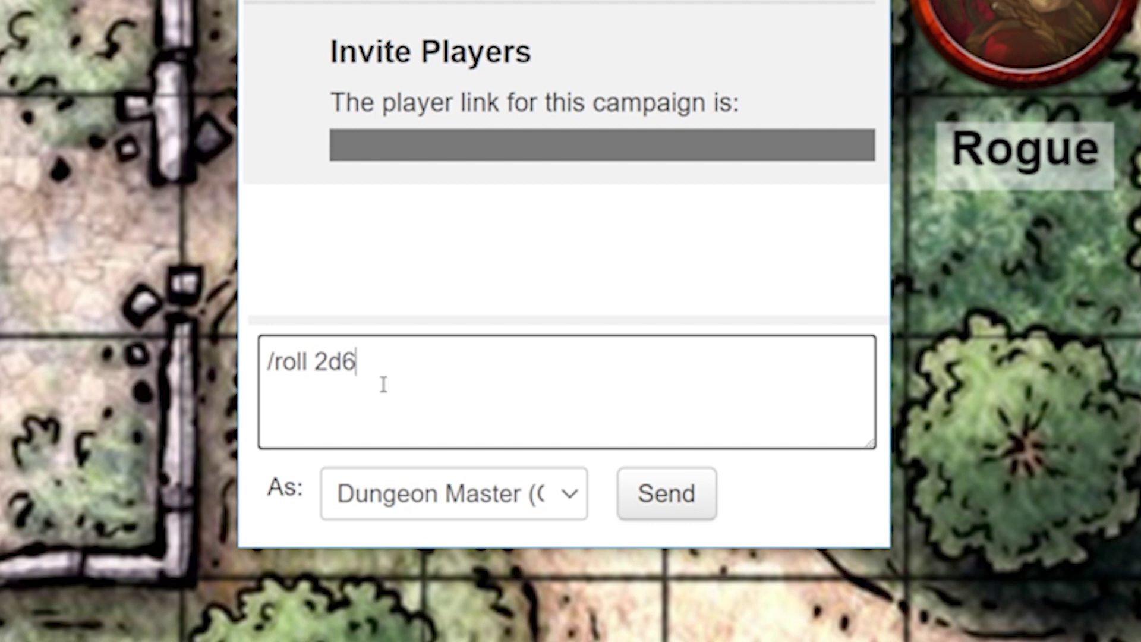
{"action": "type", "text": " +3"}
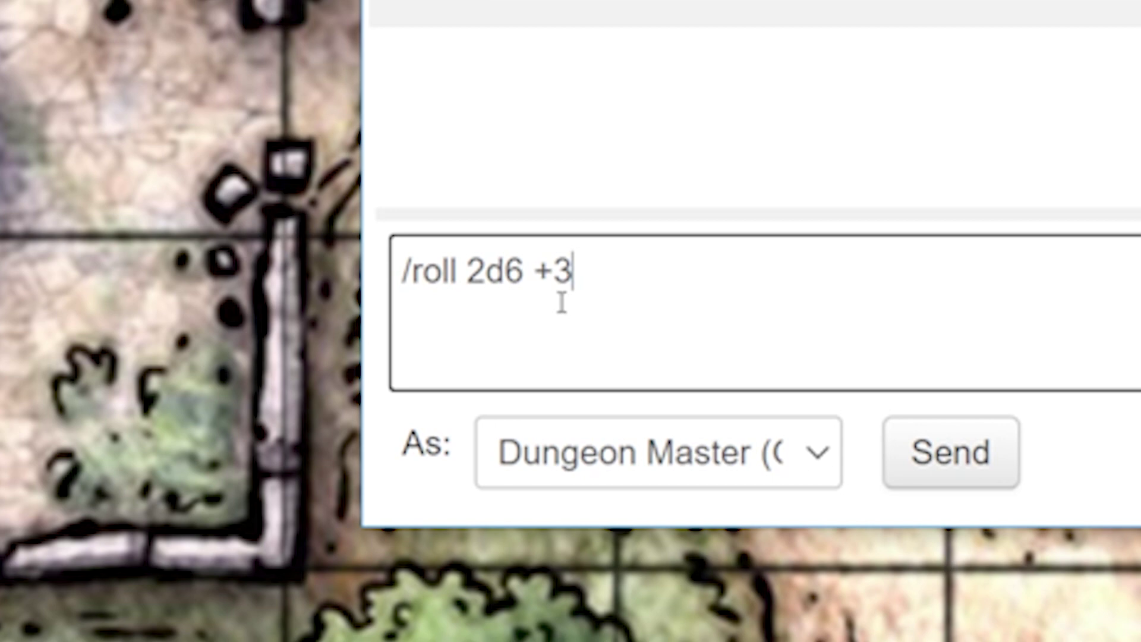
{"action": "key", "text": "Return"}
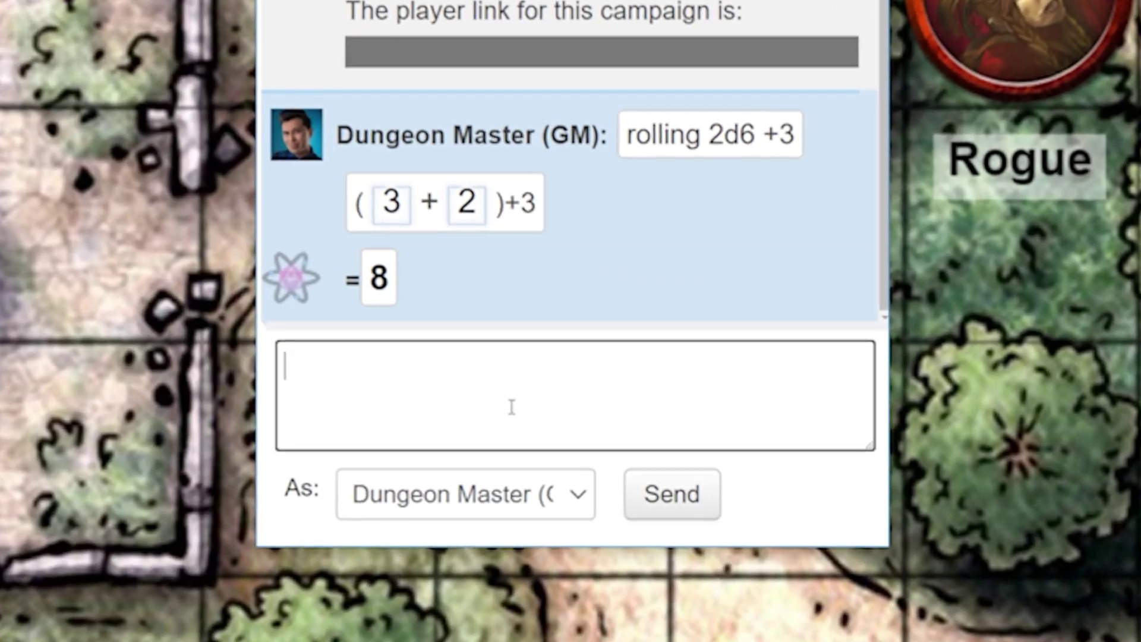
{"action": "type", "text": "/r"}
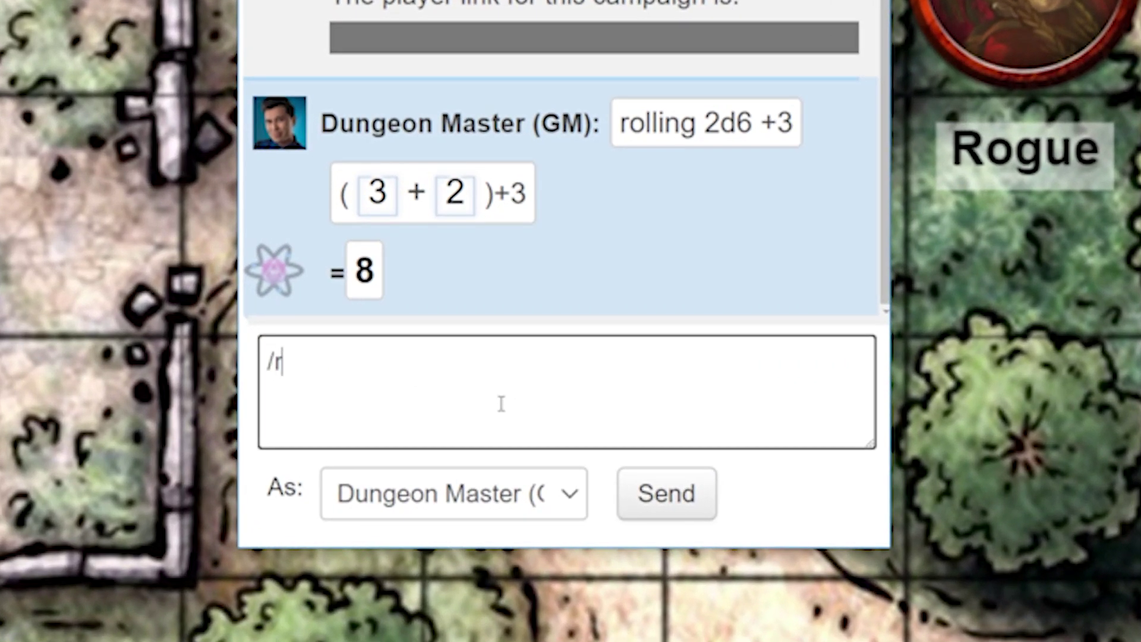
{"action": "type", "text": "oll d6"}
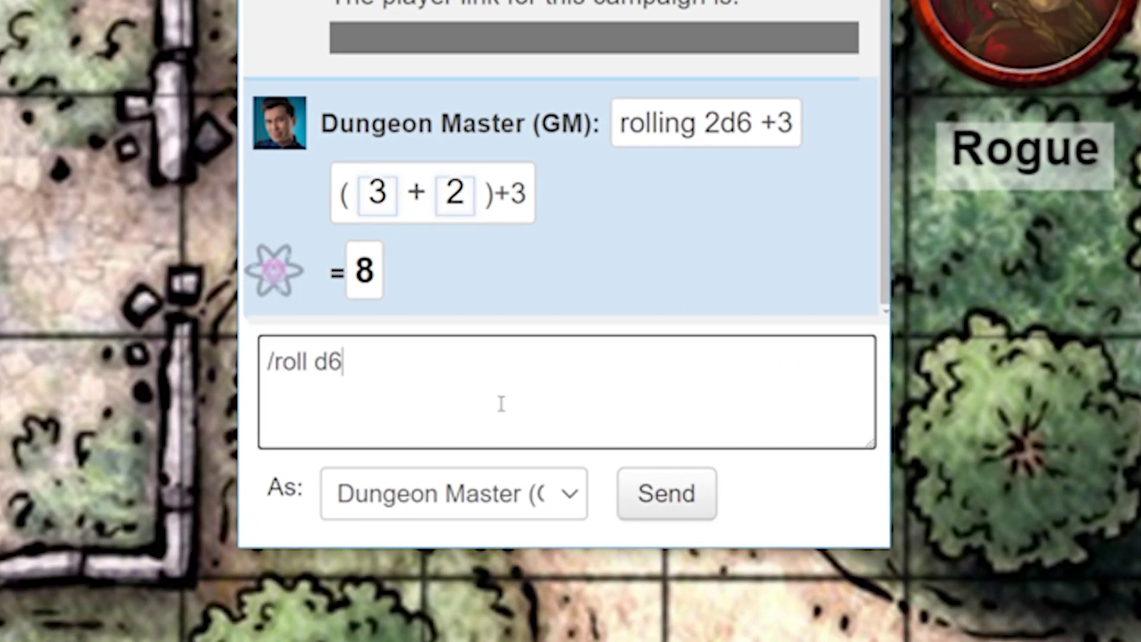
{"action": "key", "text": "Return"}
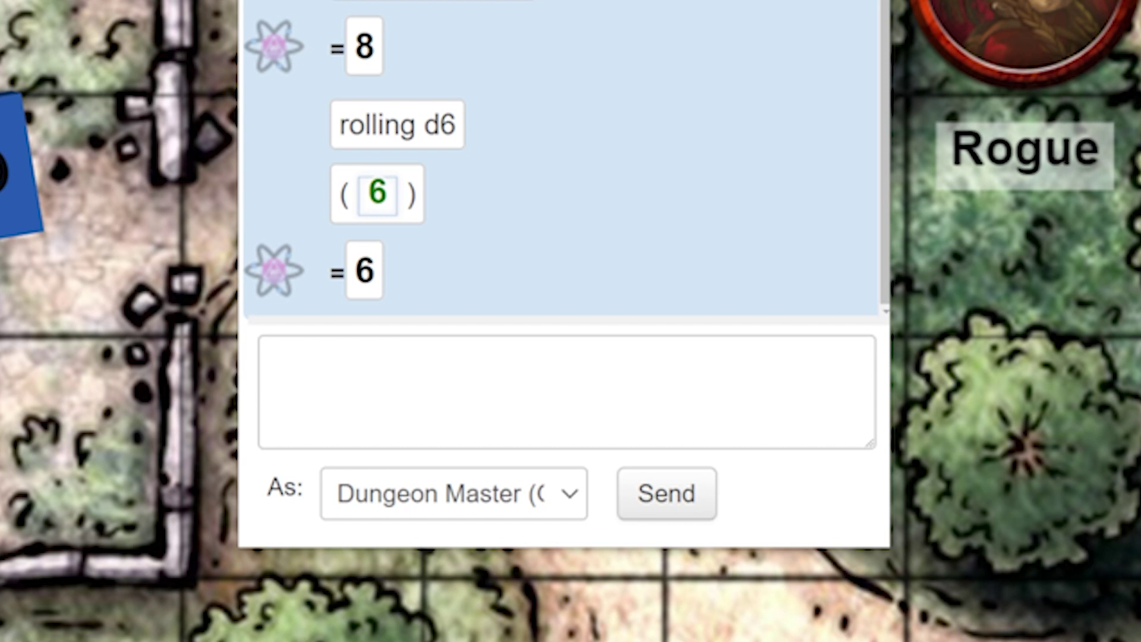
{"action": "left_click", "coordinate": [674, 371]}
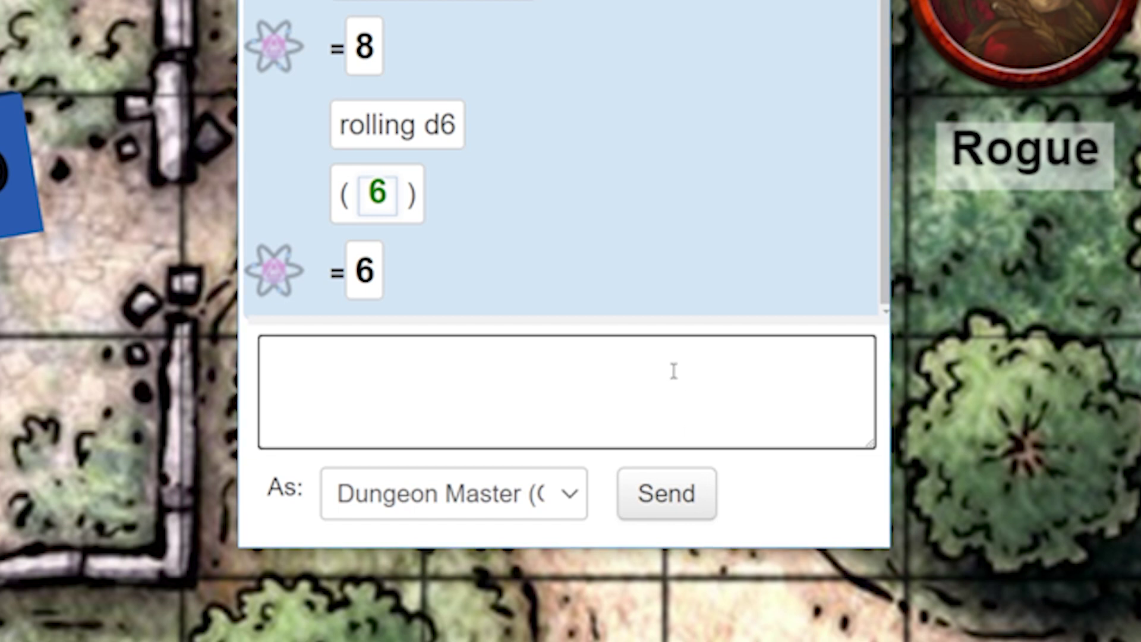
{"action": "type", "text": "/roll 2d6 +"}
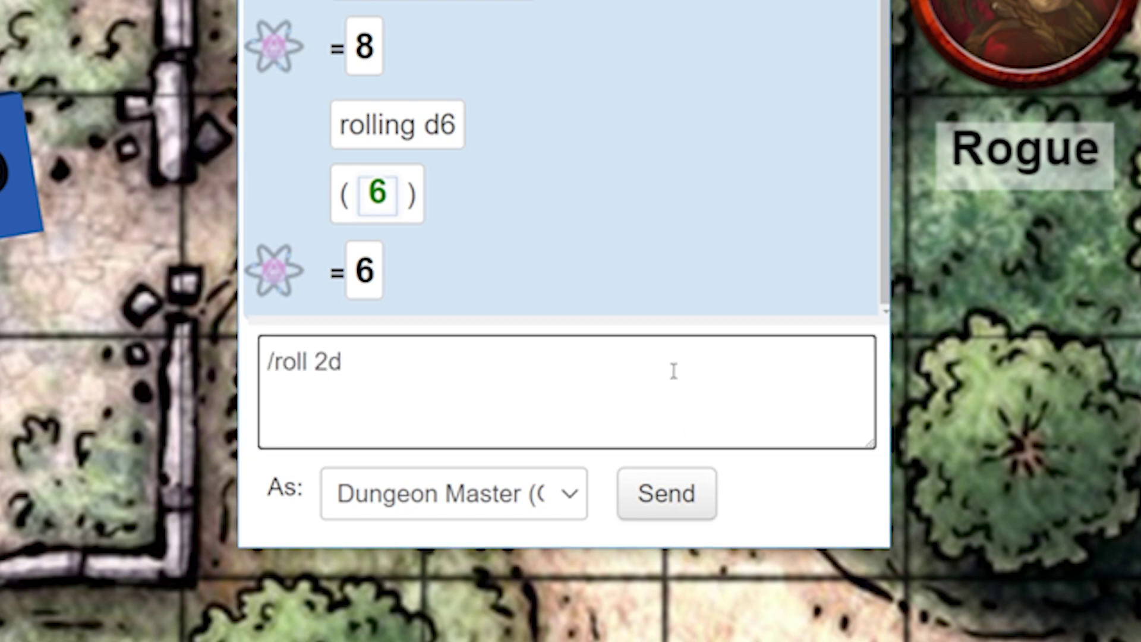
{"action": "type", "text": " 2d8"}
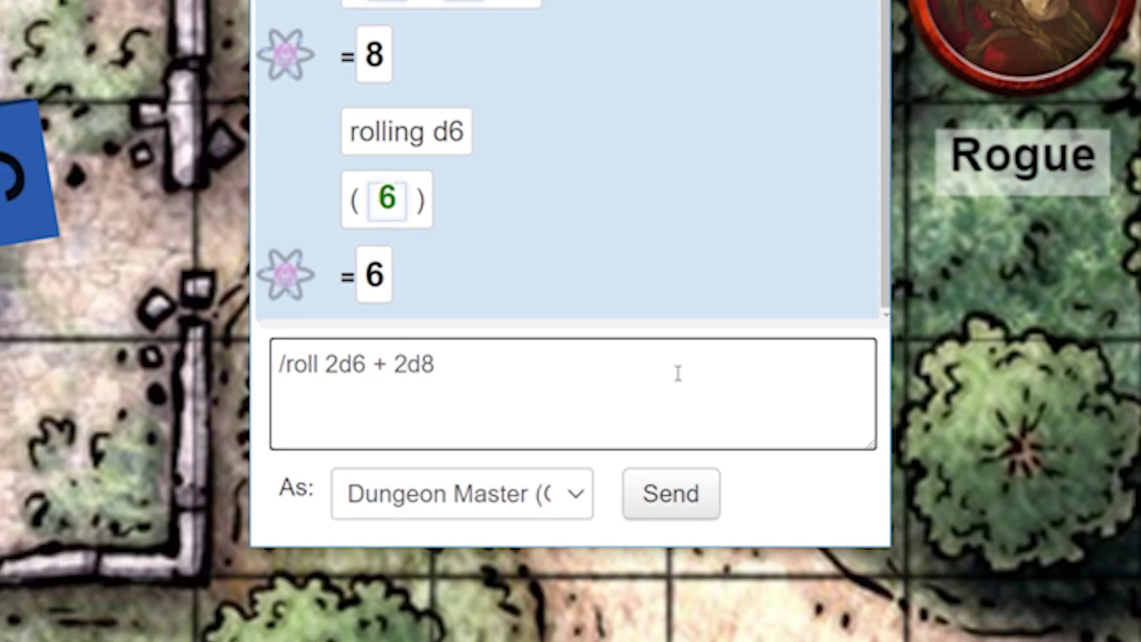
{"action": "key", "text": "Return"}
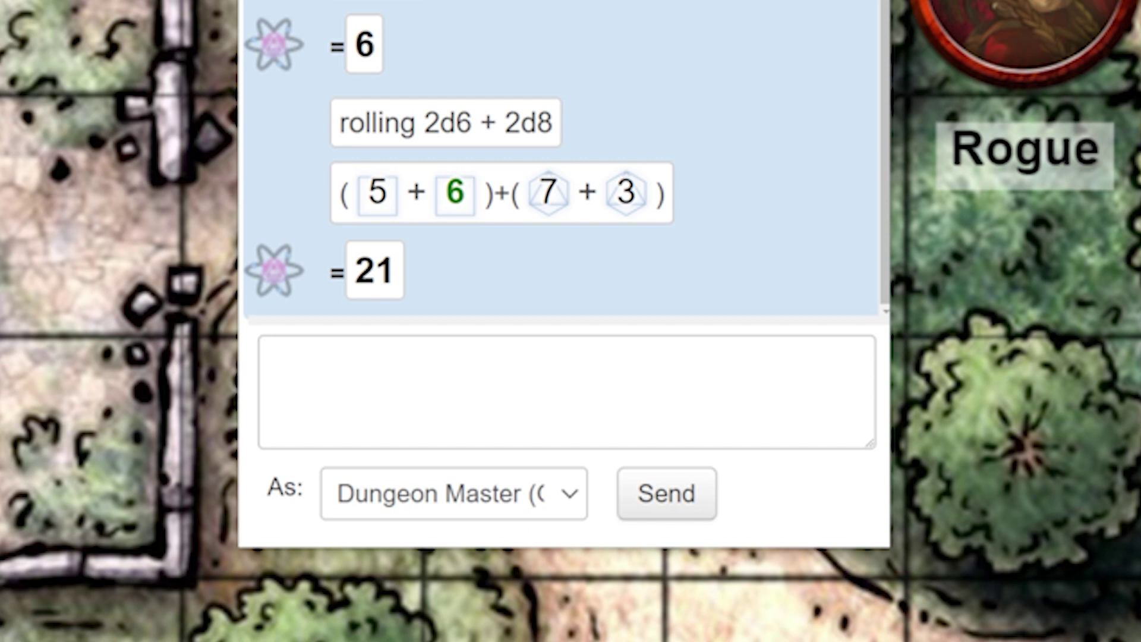
{"action": "left_click", "coordinate": [324, 387]}
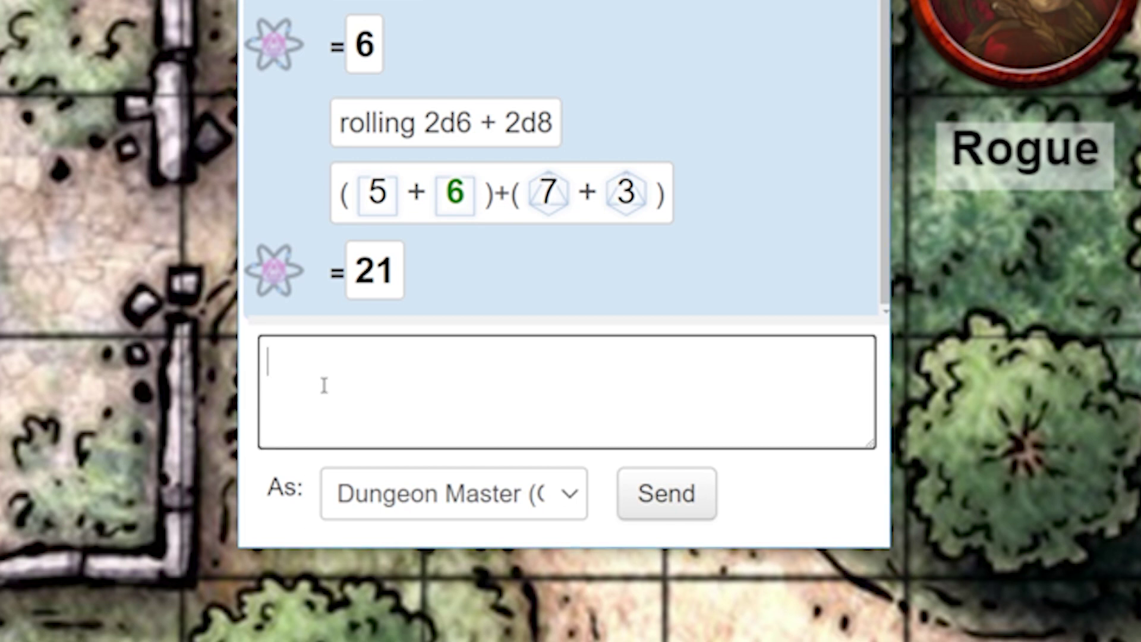
Exchange whispers, ending with the GM asking the player to secretly roll 2d6 damage
{"action": "type", "text": "/w New Roll 2d"}
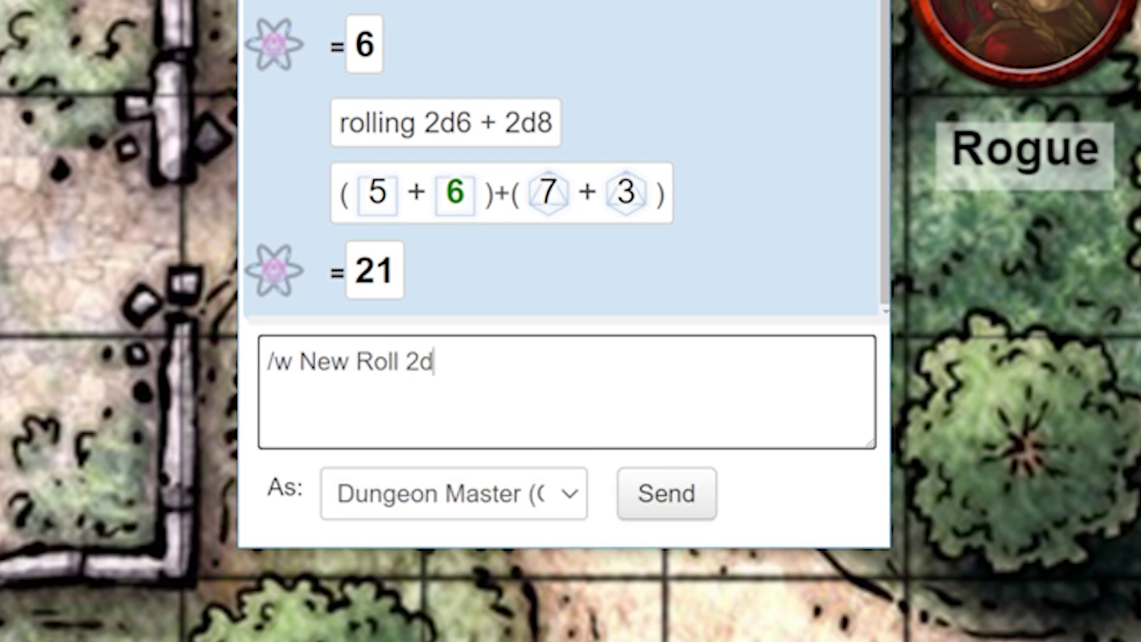
{"action": "type", "text": "20 but don't tell anyone why"}
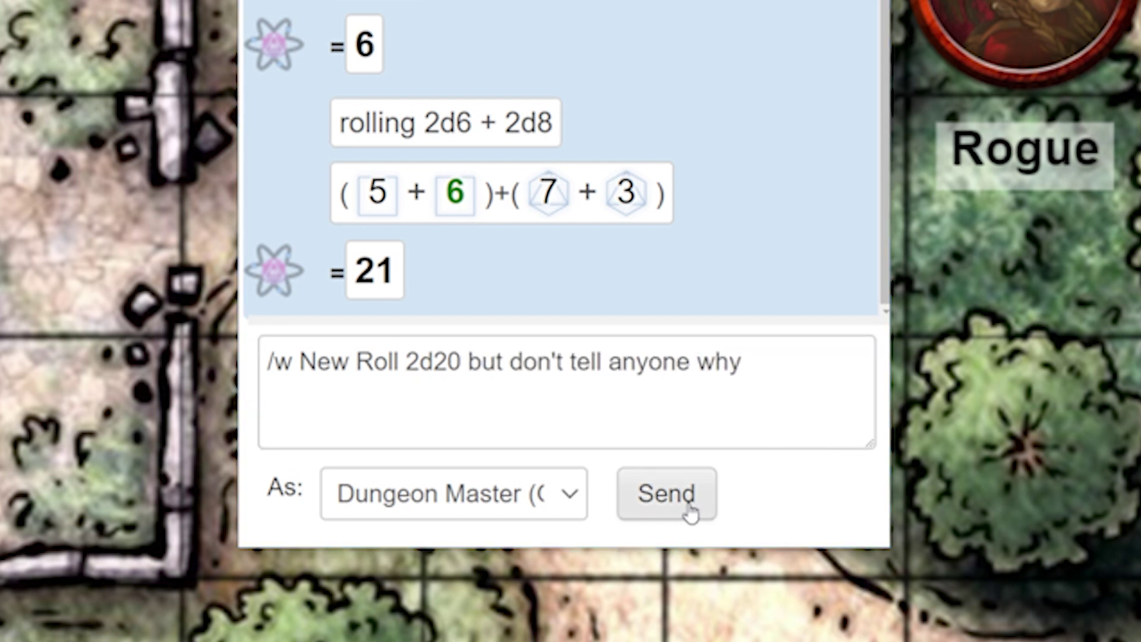
{"action": "left_click", "coordinate": [688, 510]}
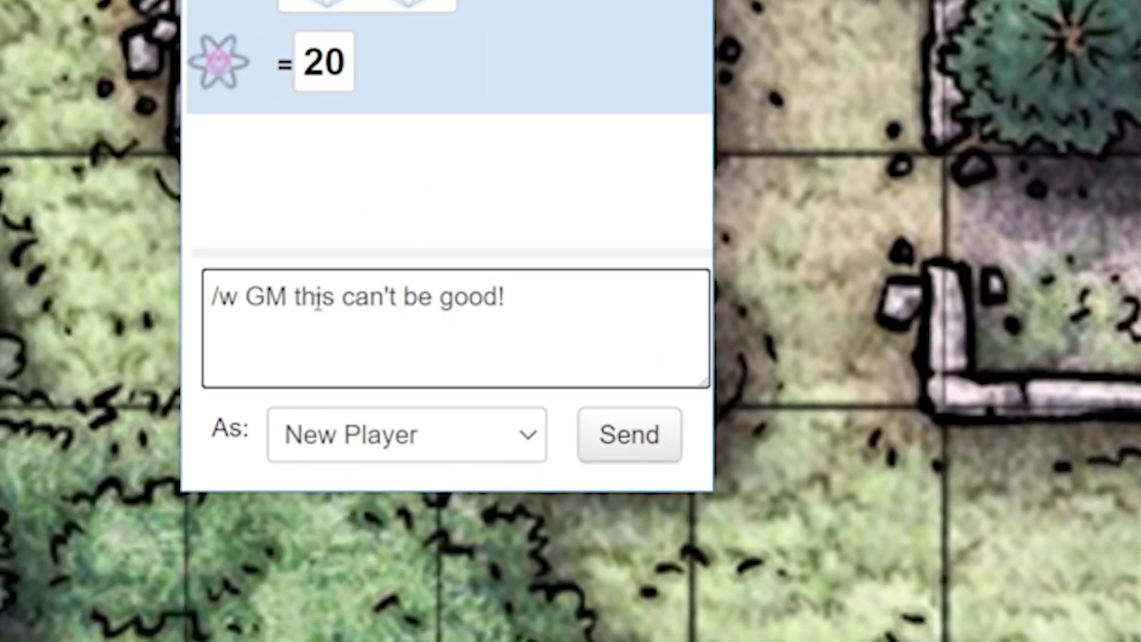
{"action": "key", "text": "Return"}
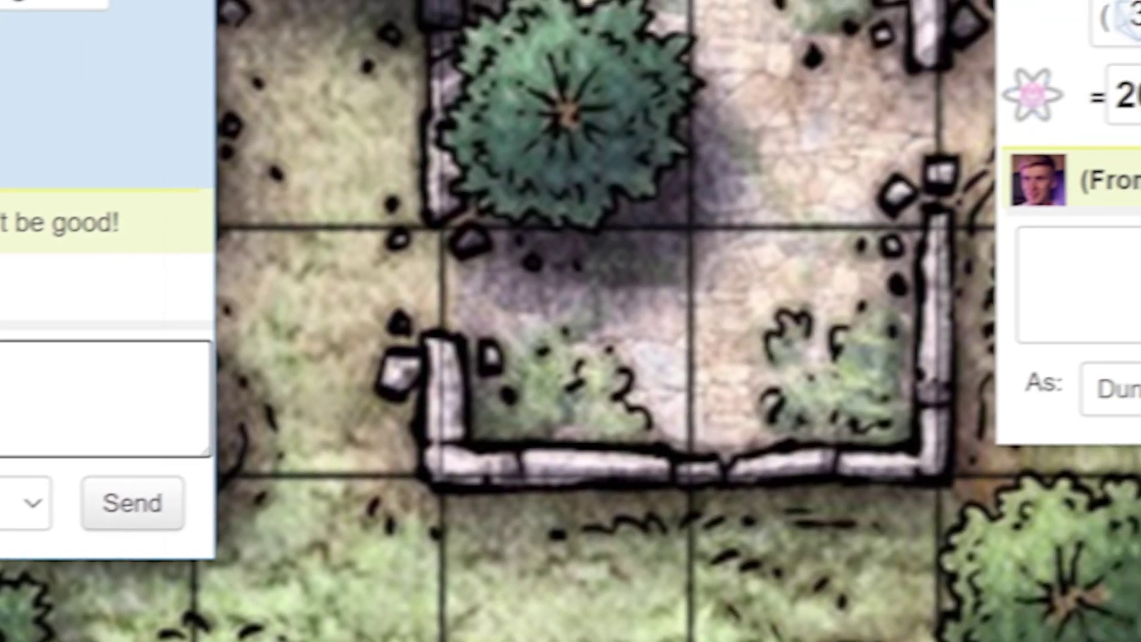
{"action": "type", "text": "/w"}
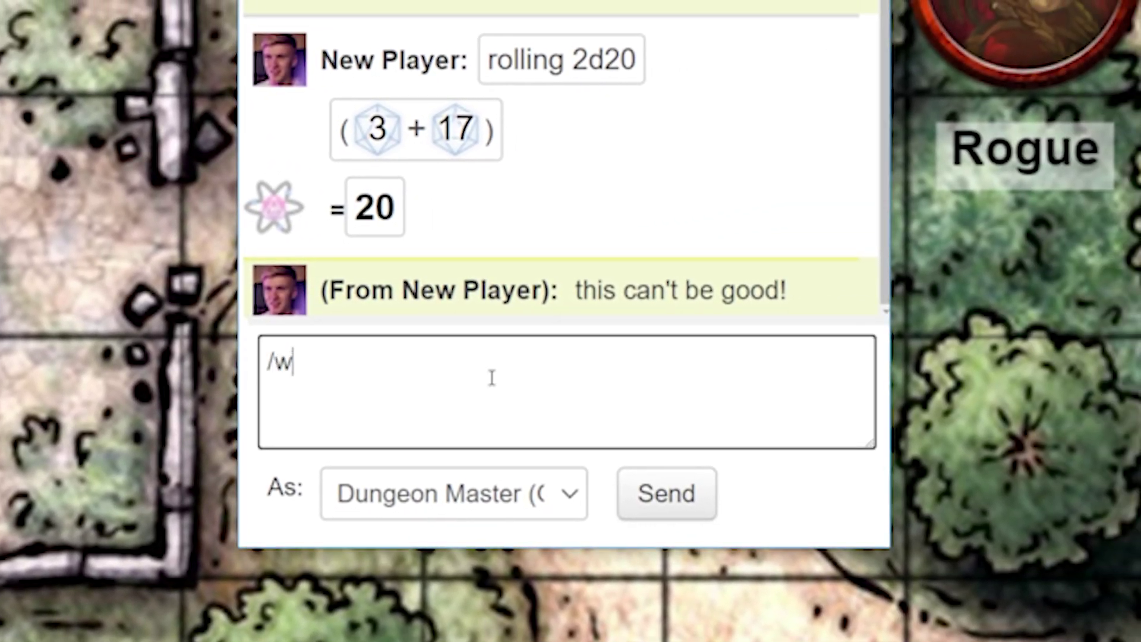
{"action": "type", "text": " New Sorry Bud. Secretly "}
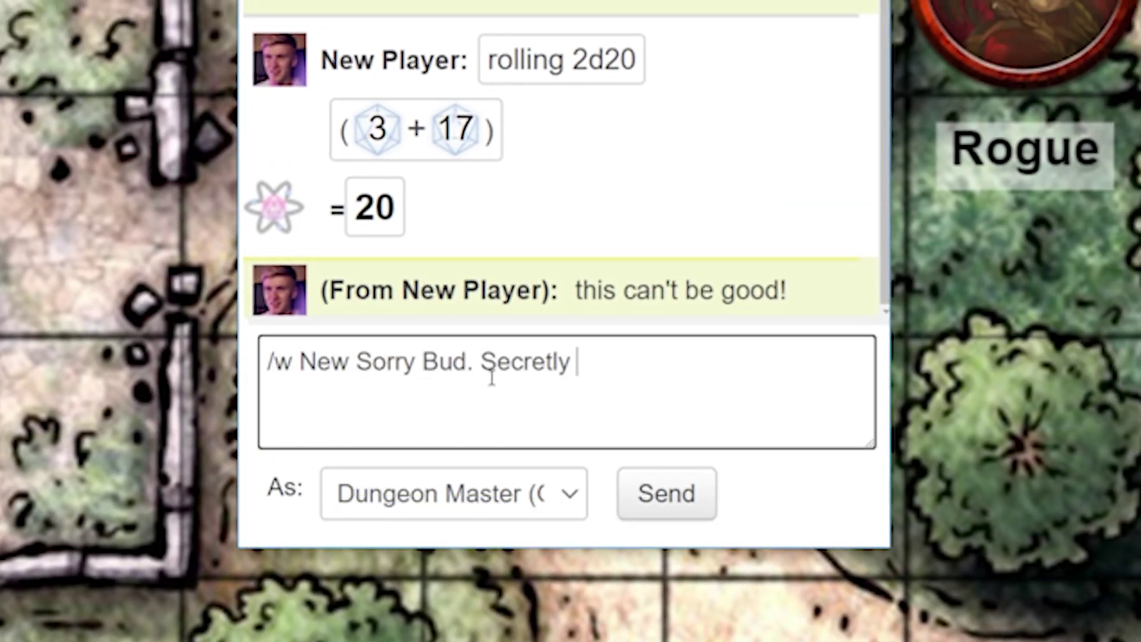
{"action": "type", "text": "Roll 2d6 of damage."}
{"action": "key", "text": "Return"}
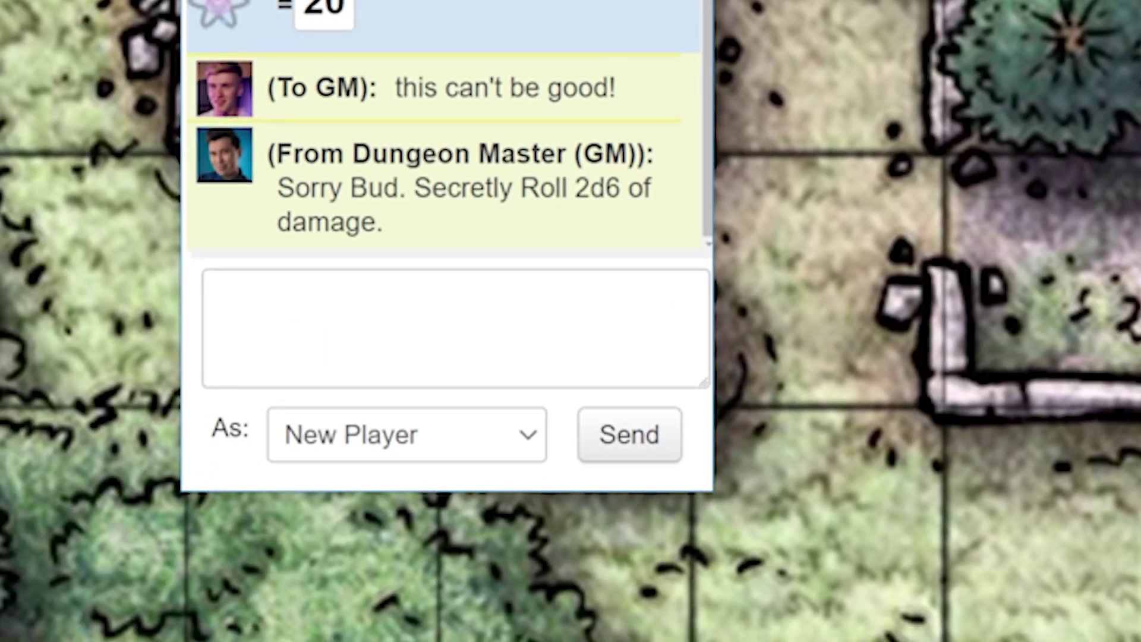
As the player, send a secret /gmroll 2d6 to the GM
{"action": "left_click", "coordinate": [357, 315]}
{"action": "type", "text": "/"}
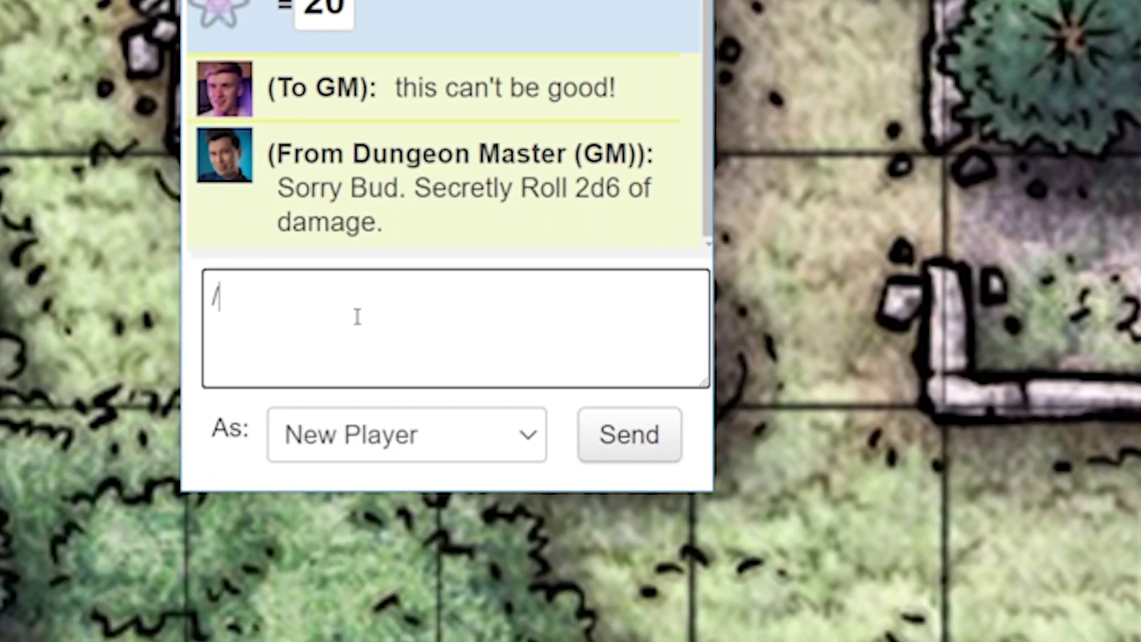
{"action": "type", "text": "gmroll 2d6"}
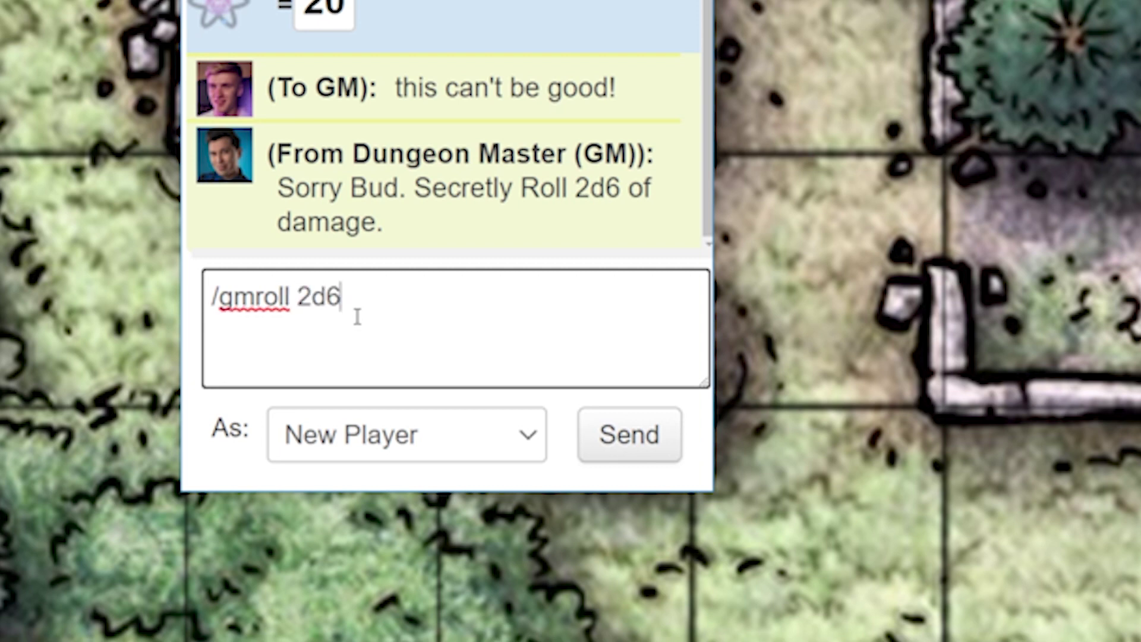
{"action": "key", "text": "Return"}
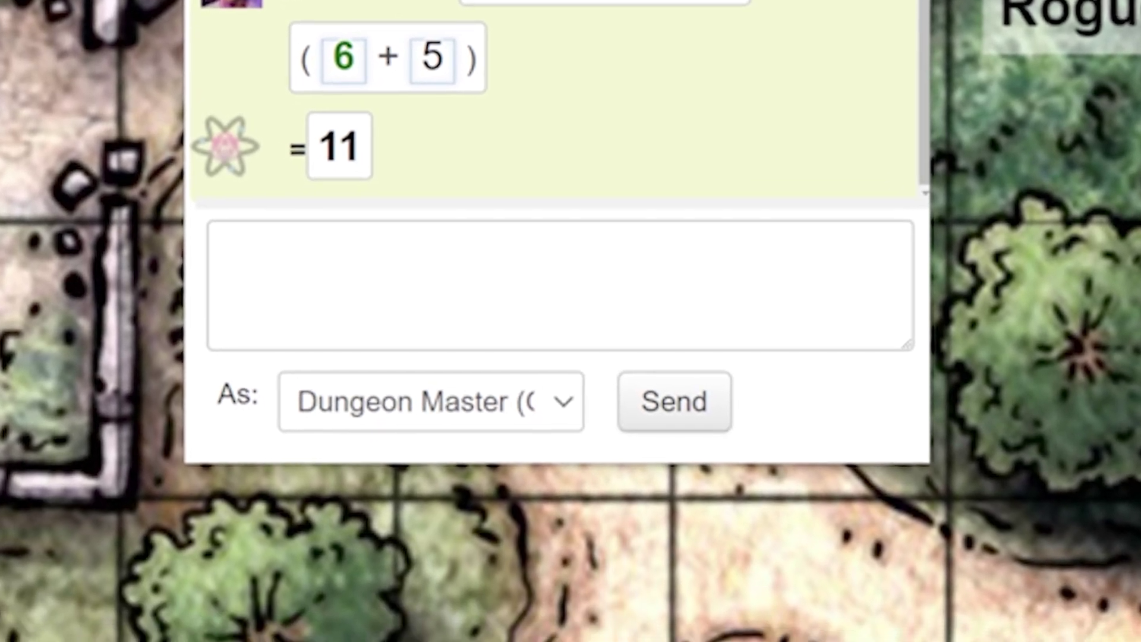
Post the emote 'The goblin swings its sword threateningly' with /em
{"action": "left_click", "coordinate": [625, 386]}
{"action": "type", "text": "/em The goblin "}
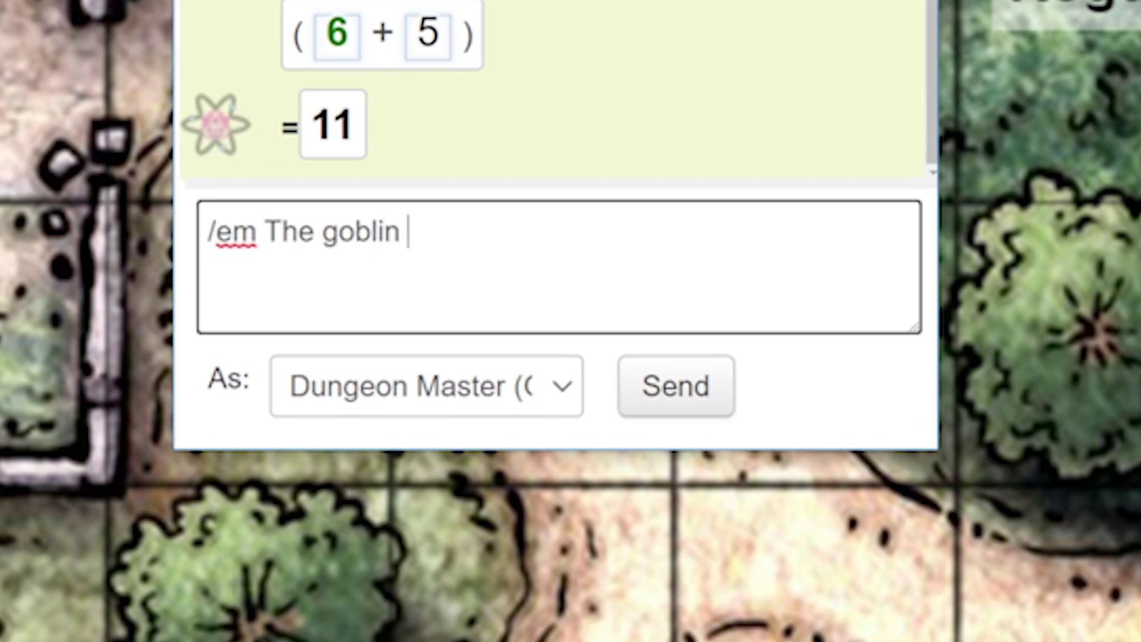
{"action": "type", "text": "swings its sword threateningly"}
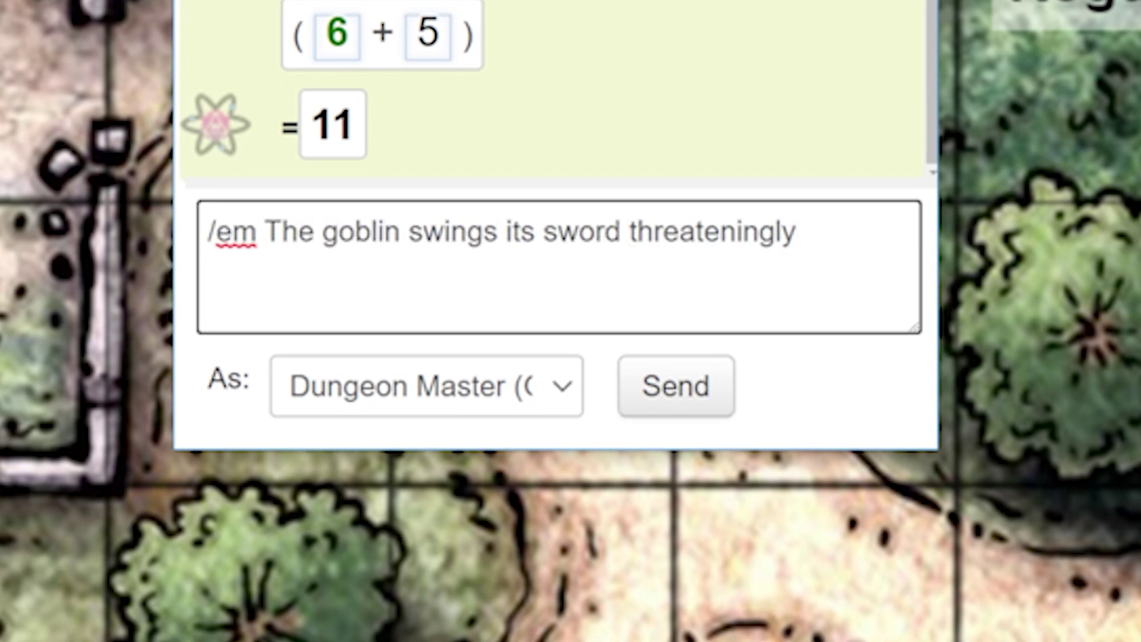
{"action": "key", "text": "Return"}
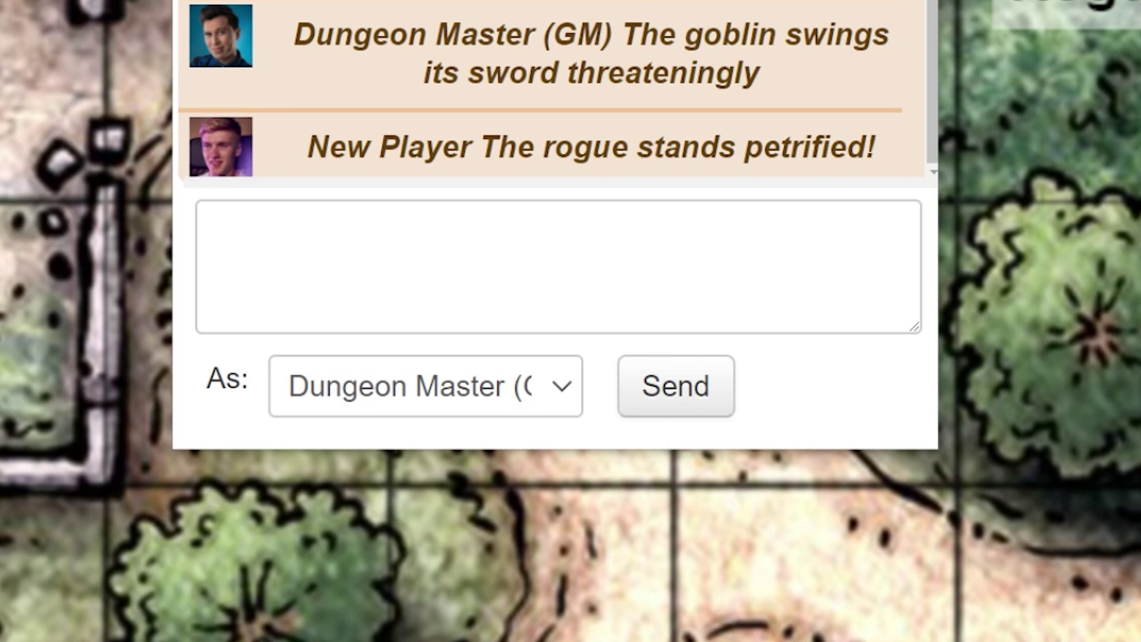
Ask out of character with /ooc: 'Who remembers Dragonborns?'
{"action": "left_click", "coordinate": [331, 229]}
{"action": "type", "text": "/"}
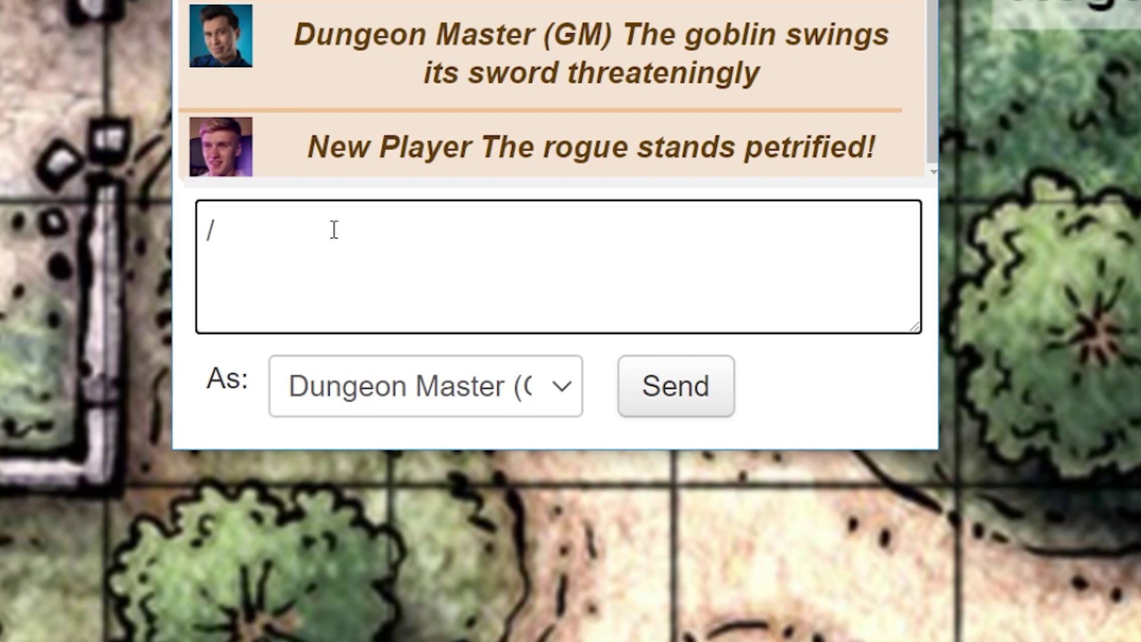
{"action": "type", "text": "ooc Who're"}
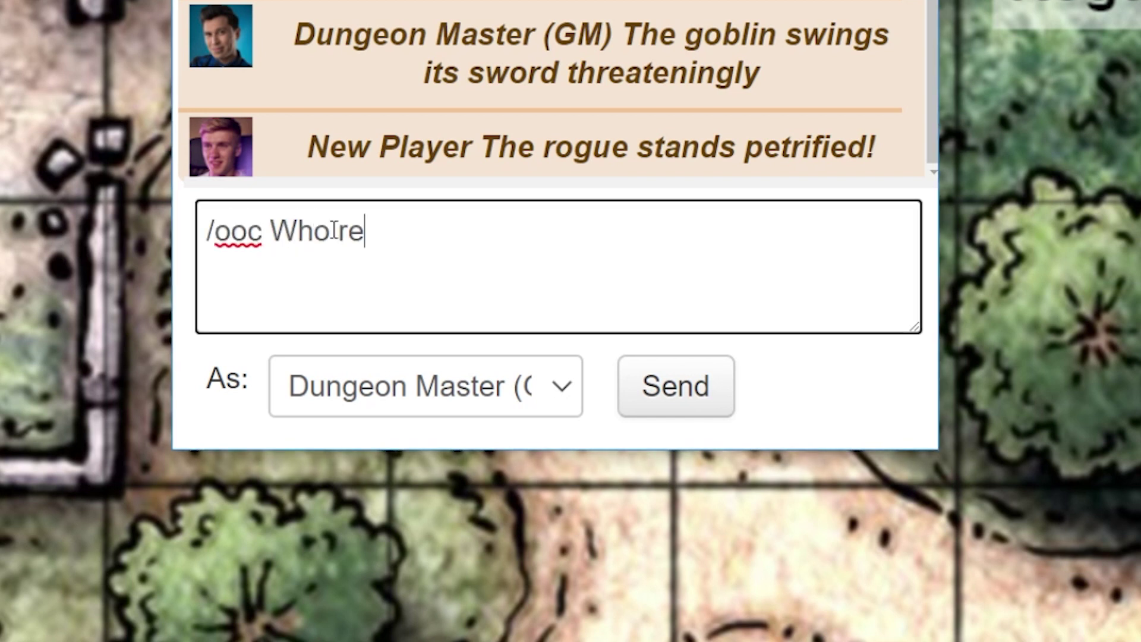
{"action": "type", "text": "members Dragonborns"}
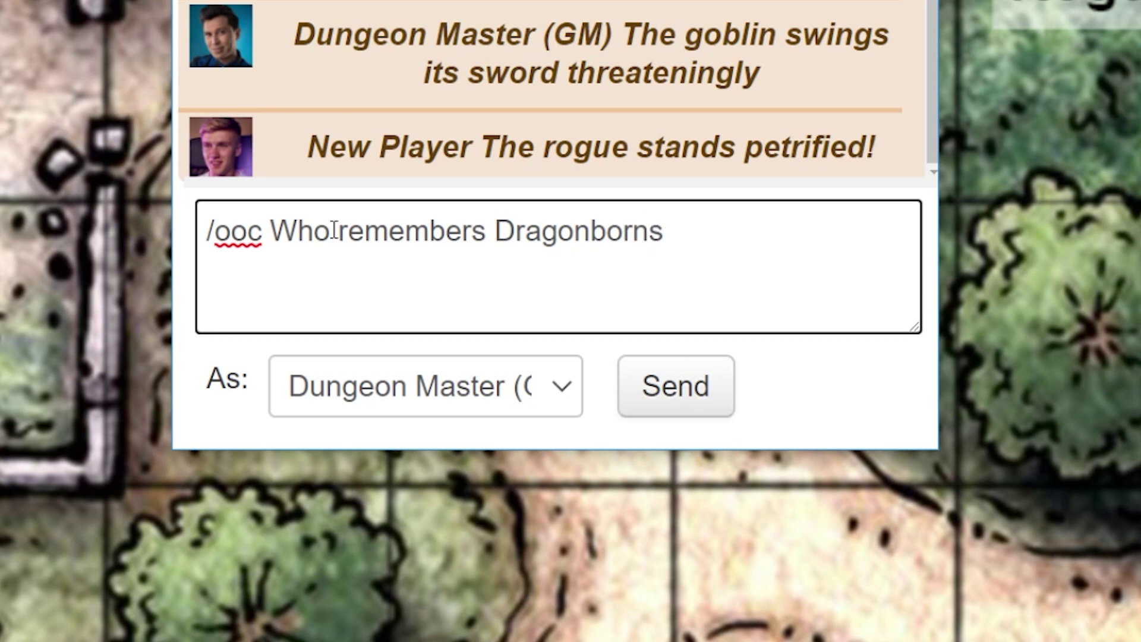
{"action": "type", "text": "?"}
{"action": "key", "text": "Return"}
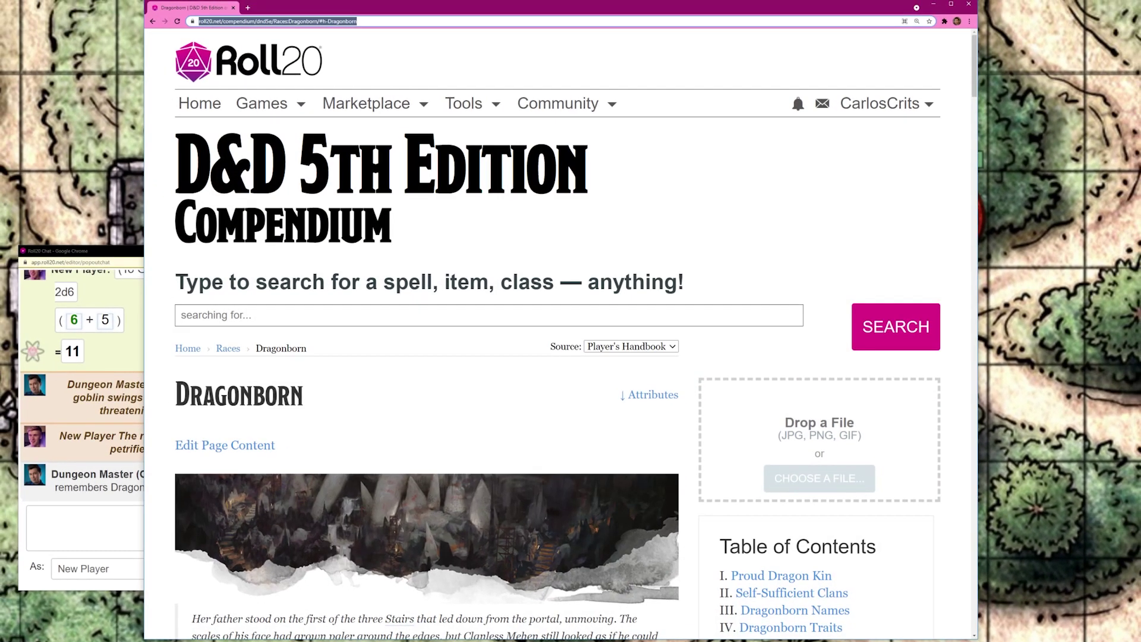
Copy the Dragonborn compendium page's URL from the address bar
{"action": "left_click", "coordinate": [377, 22]}
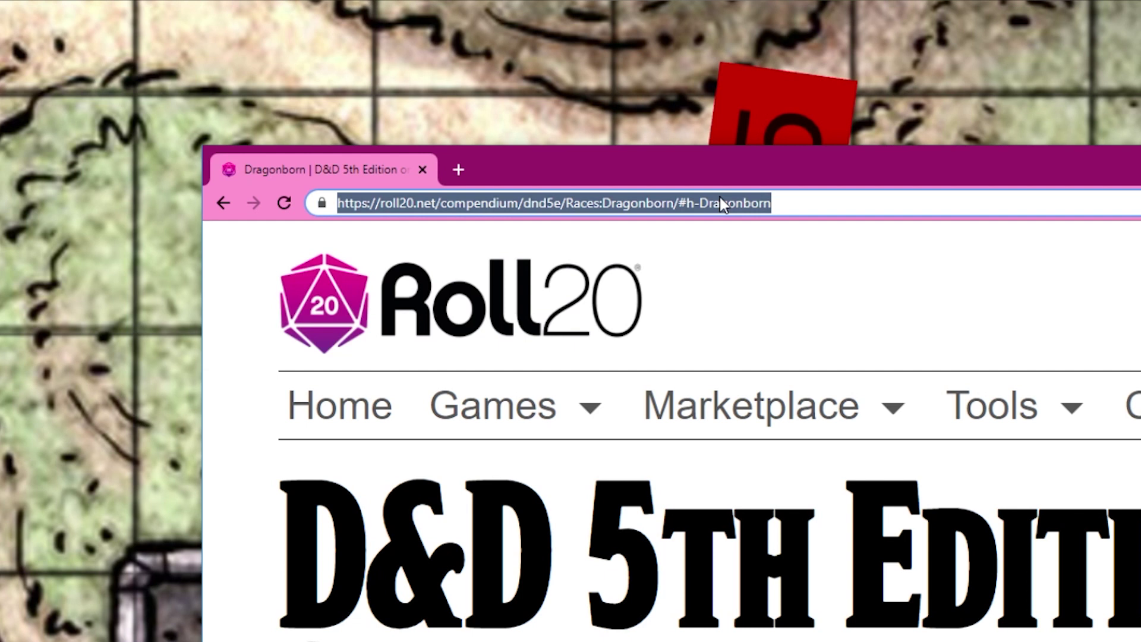
{"action": "right_click", "coordinate": [721, 203]}
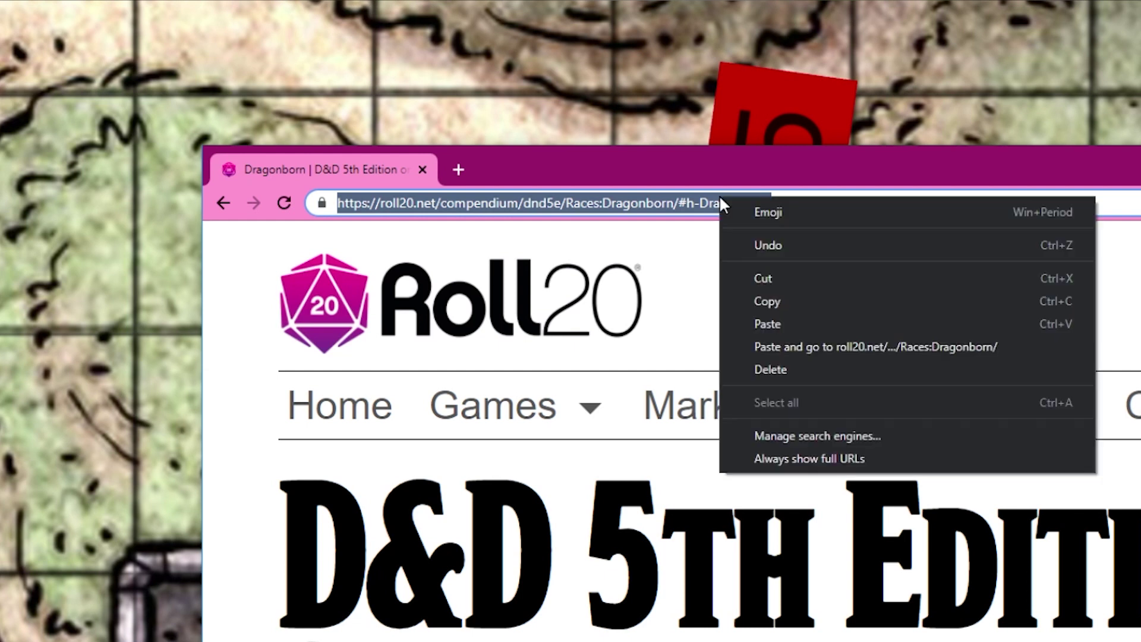
{"action": "left_click", "coordinate": [797, 300]}
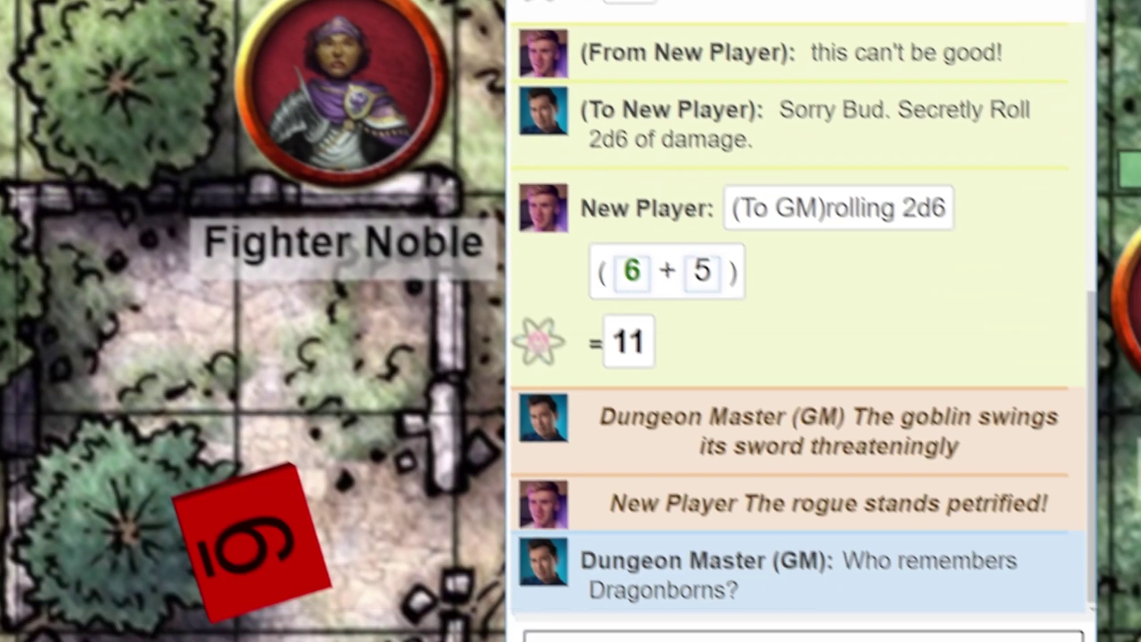
Post a [Dragonborn](pasted URL) link in chat and open the linked page
{"action": "type", "text": "["}
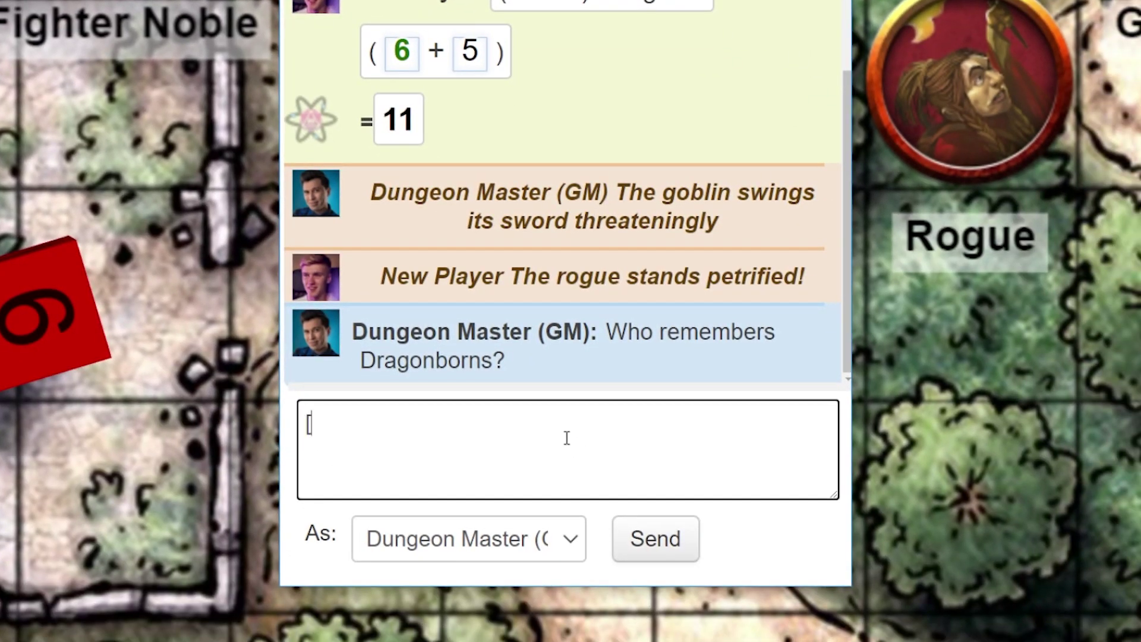
{"action": "type", "text": "Dragonborn"}
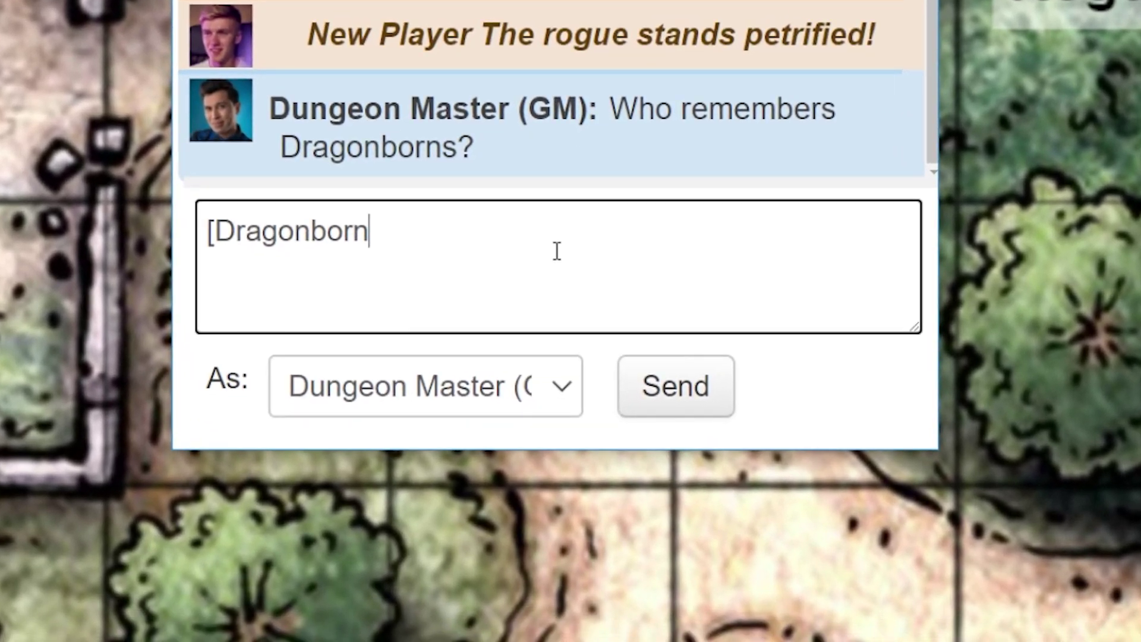
{"action": "type", "text": "]("}
{"action": "key", "text": "ctrl+v"}
{"action": "type", "text": ")"}
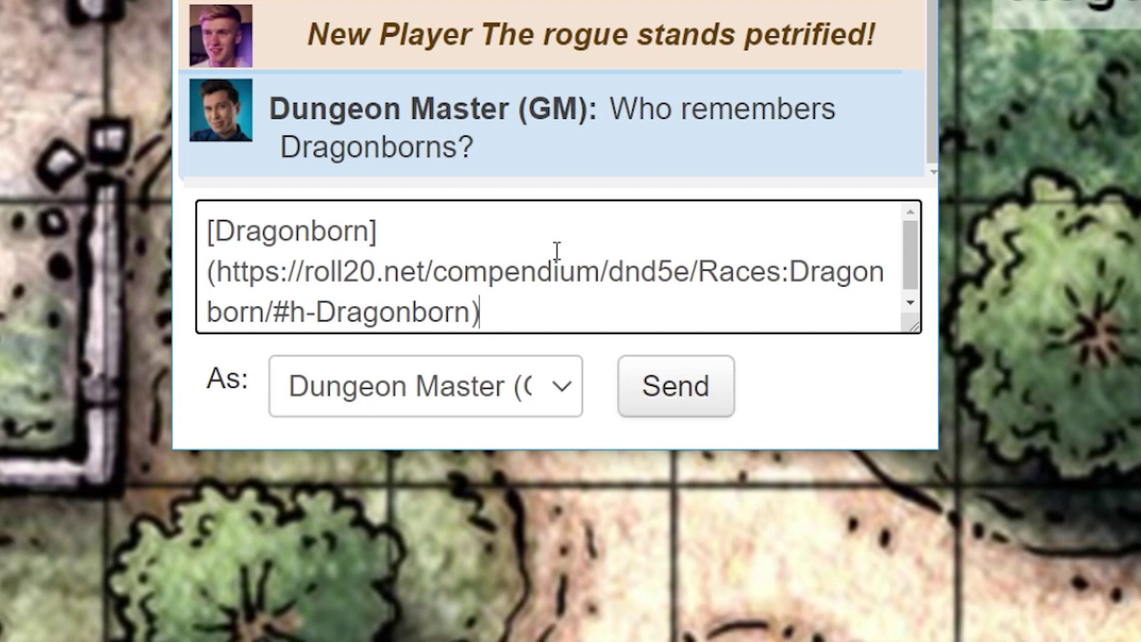
{"action": "key", "text": "Return"}
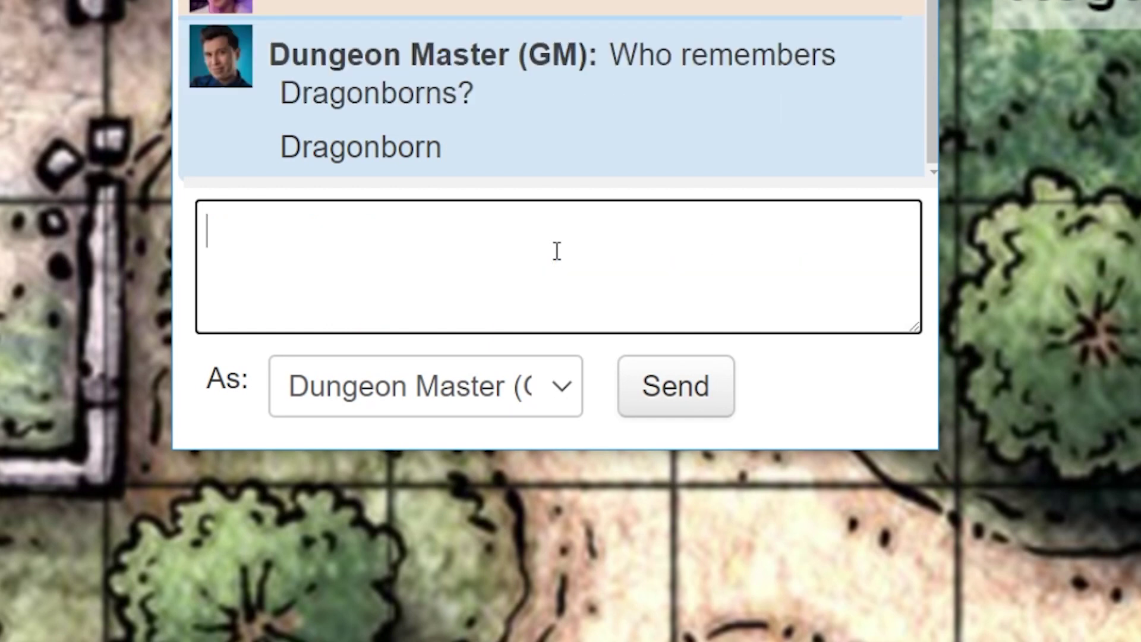
{"action": "left_click", "coordinate": [332, 164]}
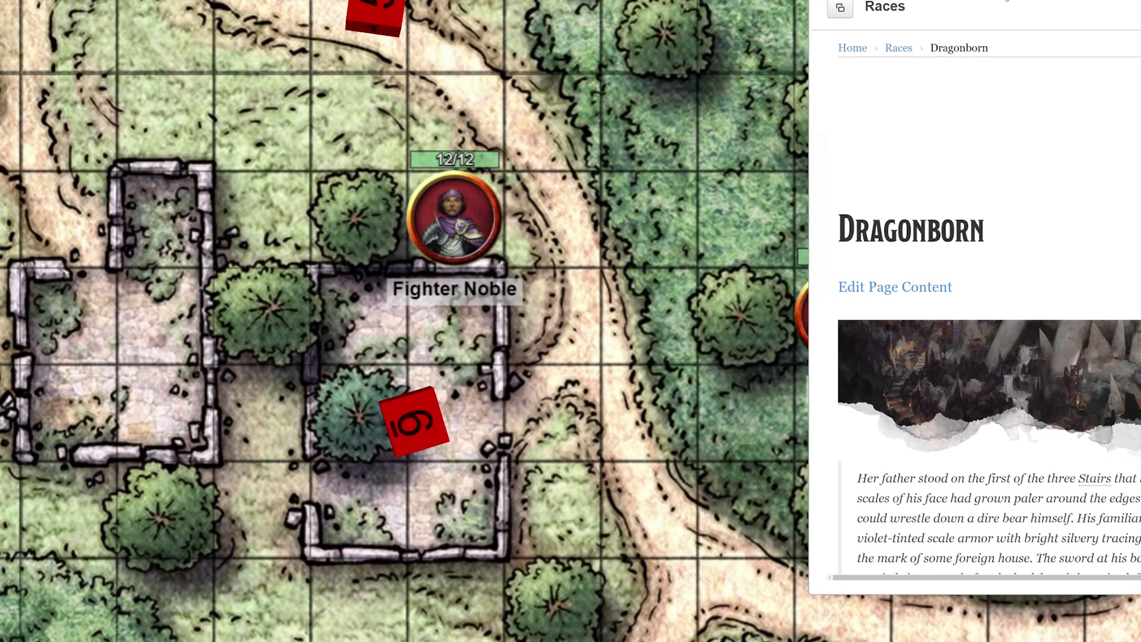
Scroll down to the Dragonborn illustration and copy its image address
{"action": "scroll", "coordinate": [1008, 2], "scroll_direction": "down", "scroll_amount": 3}
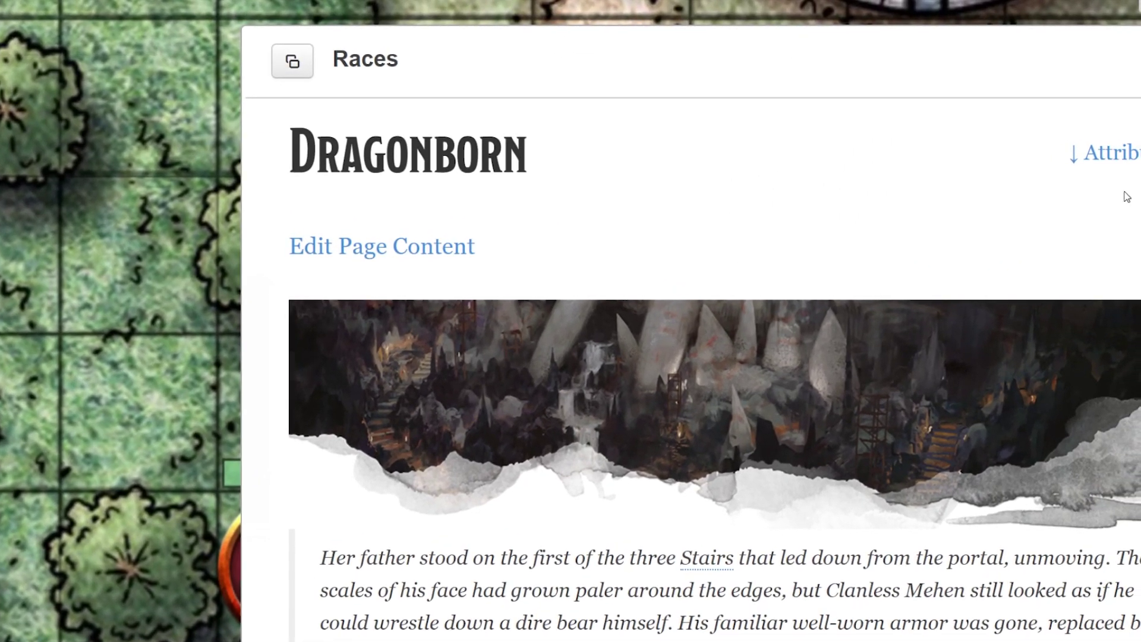
{"action": "scroll", "coordinate": [797, 357], "scroll_direction": "down", "scroll_amount": 10}
{"action": "scroll", "coordinate": [743, 374], "scroll_direction": "down", "scroll_amount": 6}
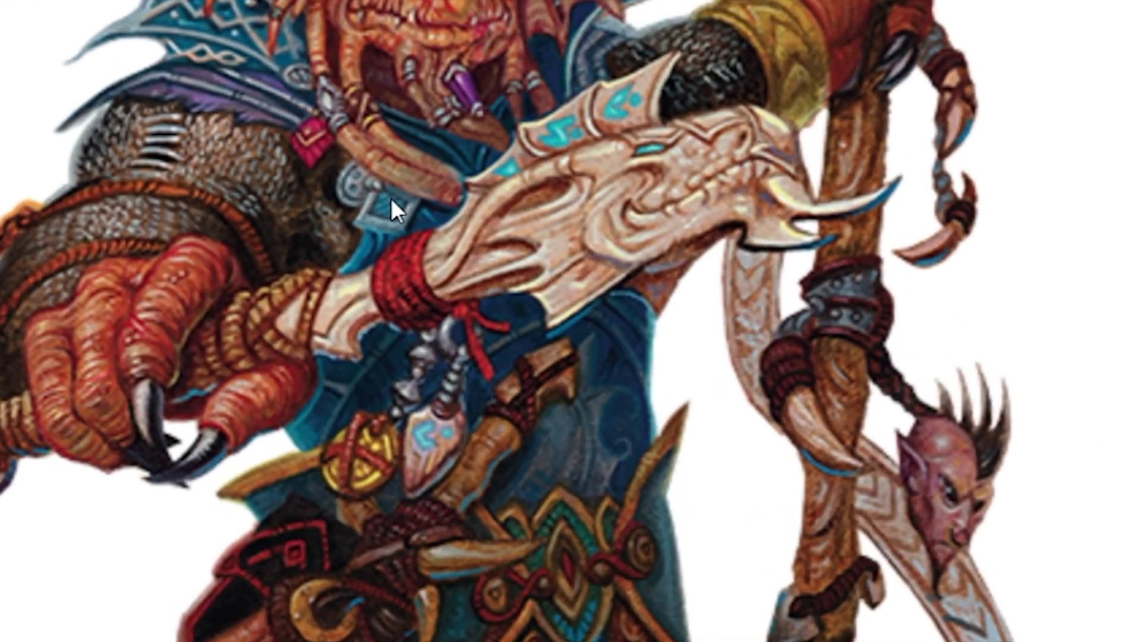
{"action": "right_click", "coordinate": [394, 210]}
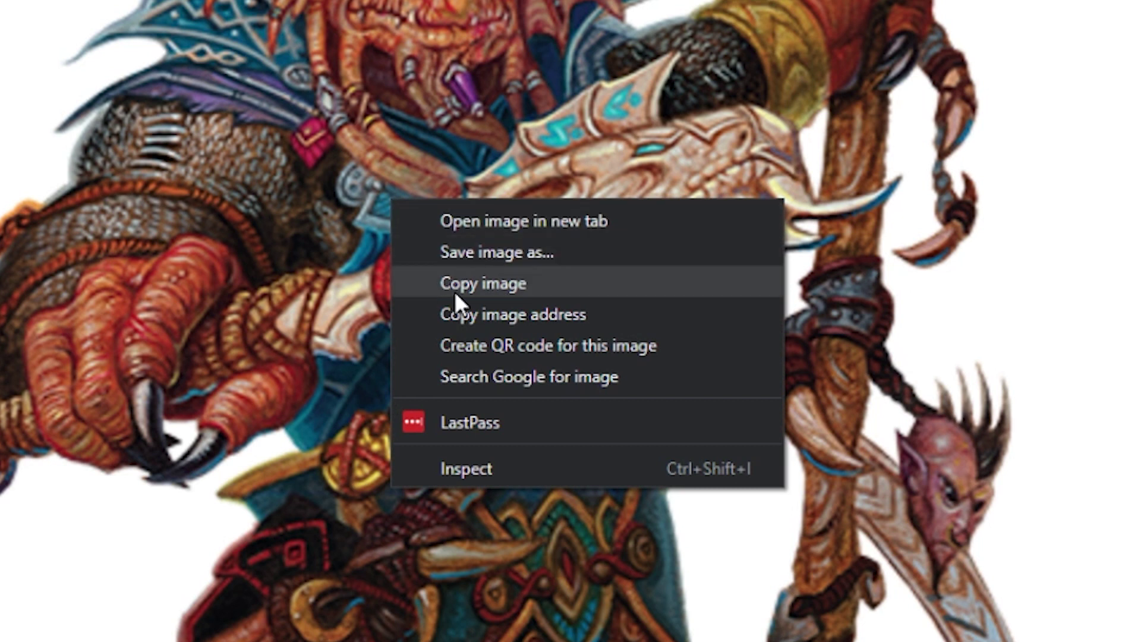
{"action": "left_click", "coordinate": [572, 321]}
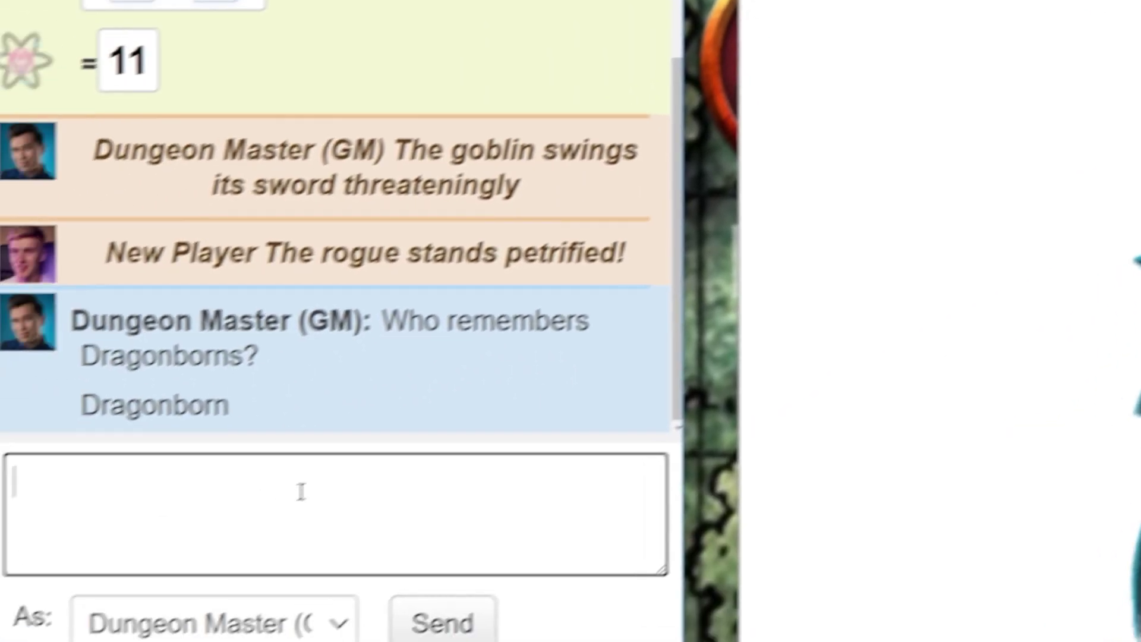
Send the markdown [x](pasted image address .png) to embed the Dragonborn picture
{"action": "type", "text": "[x]"}
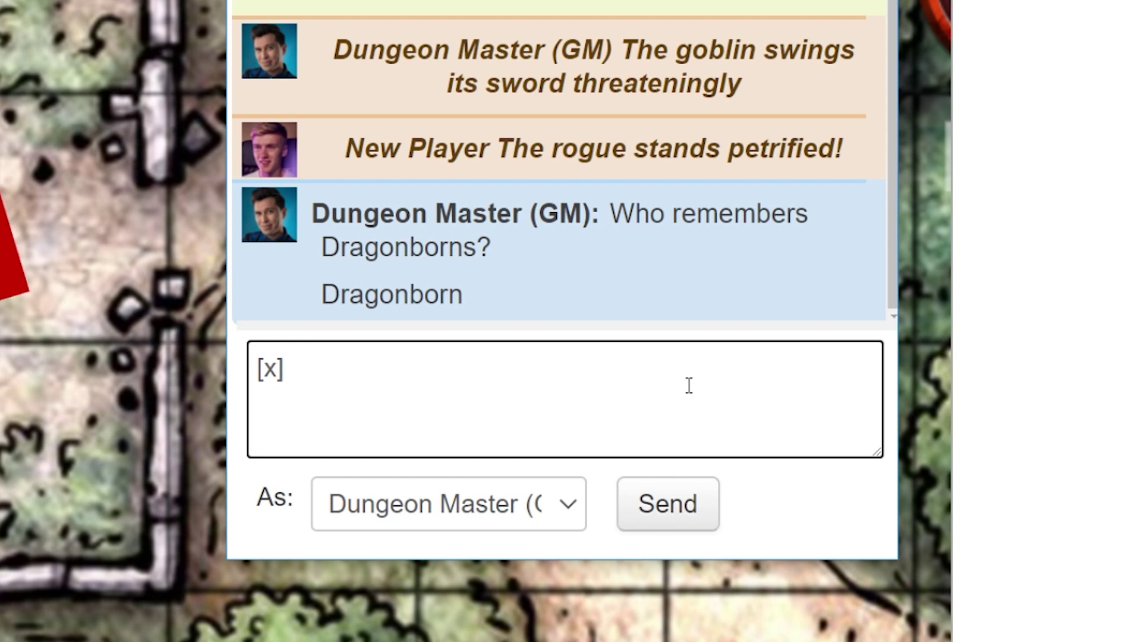
{"action": "type", "text": "("}
{"action": "key", "text": "ctrl+v"}
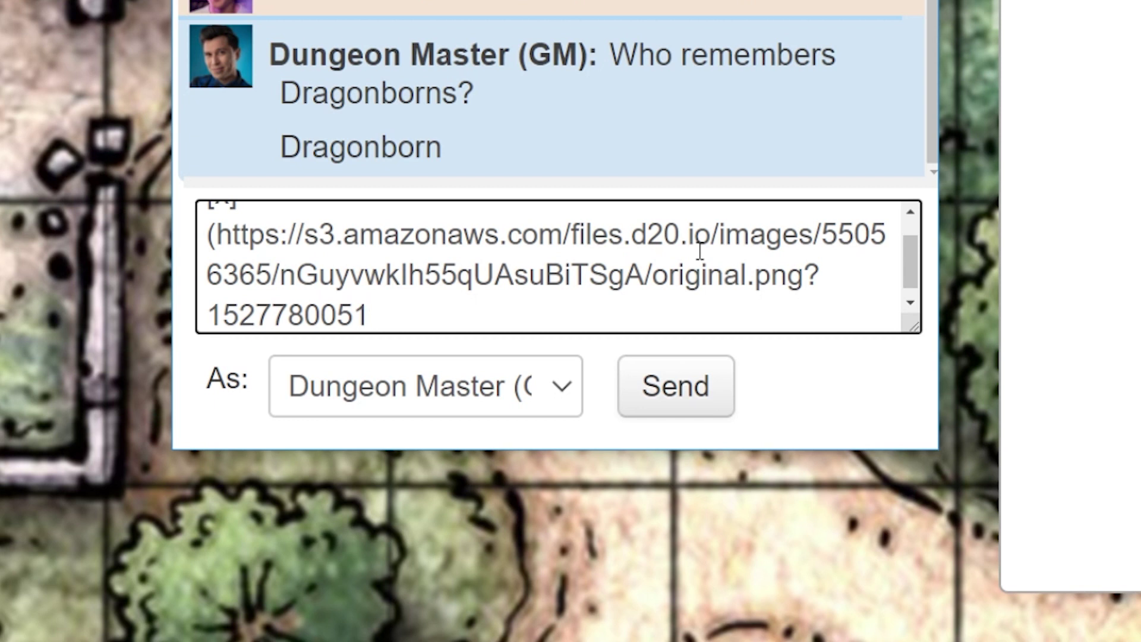
{"action": "type", "text": ".png"}
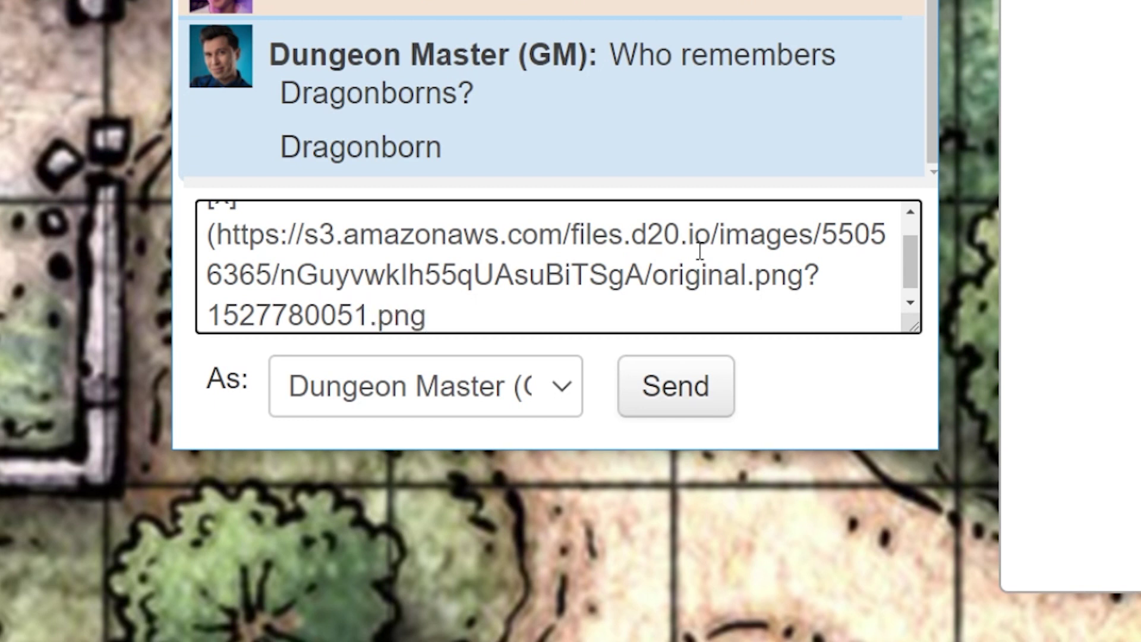
{"action": "type", "text": ")"}
{"action": "left_click", "coordinate": [700, 401]}
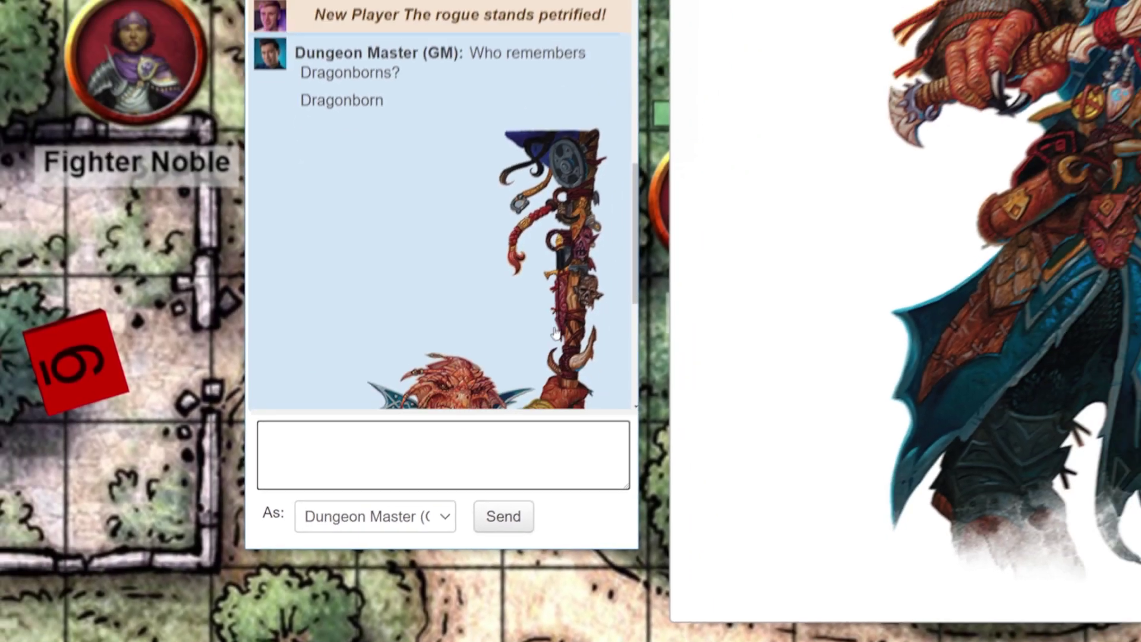
{"action": "scroll", "coordinate": [487, 458], "scroll_direction": "down", "scroll_amount": 3}
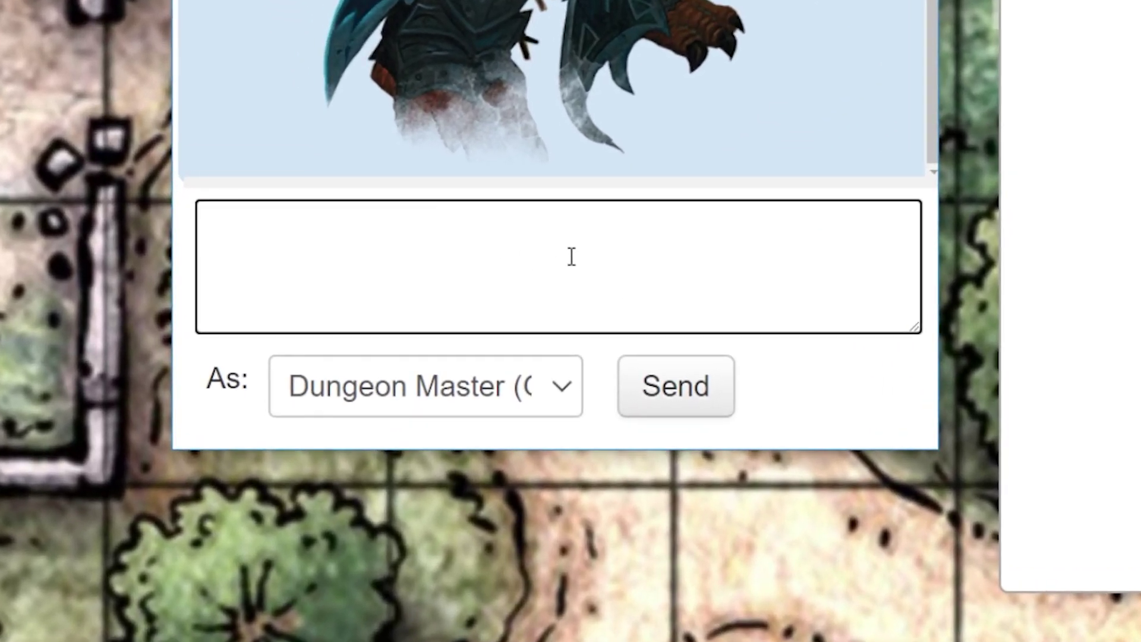
Post the description 'This place is dark and cold' with /desc
{"action": "type", "text": "/des"}
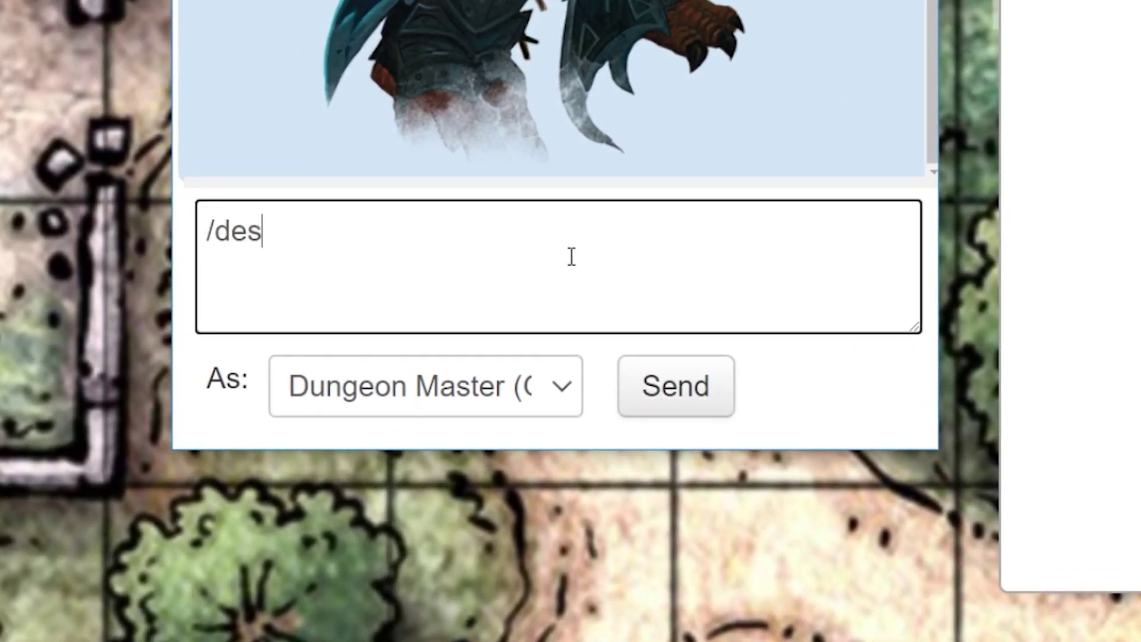
{"action": "type", "text": "c This place "}
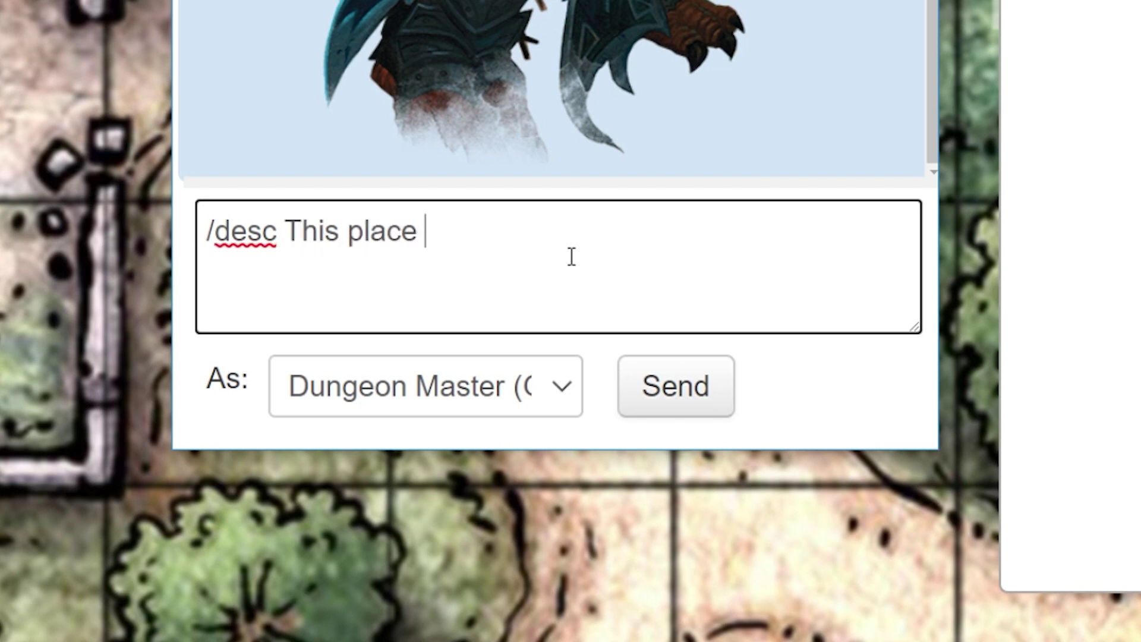
{"action": "type", "text": "is dark and cold"}
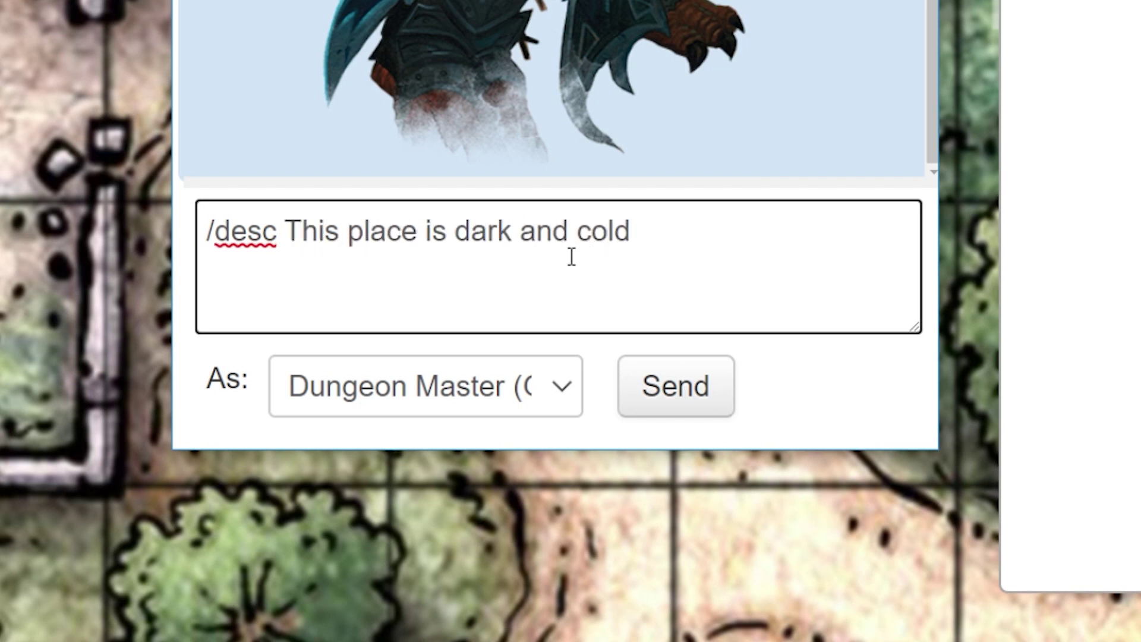
{"action": "key", "text": "Return"}
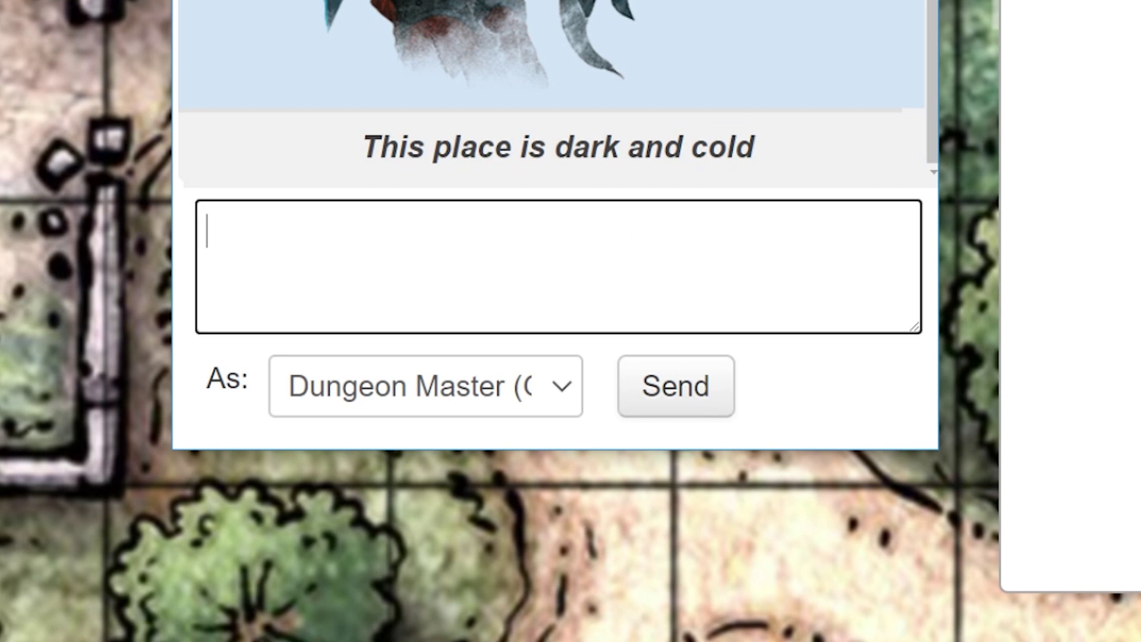
{"action": "key", "text": "alt+Tab"}
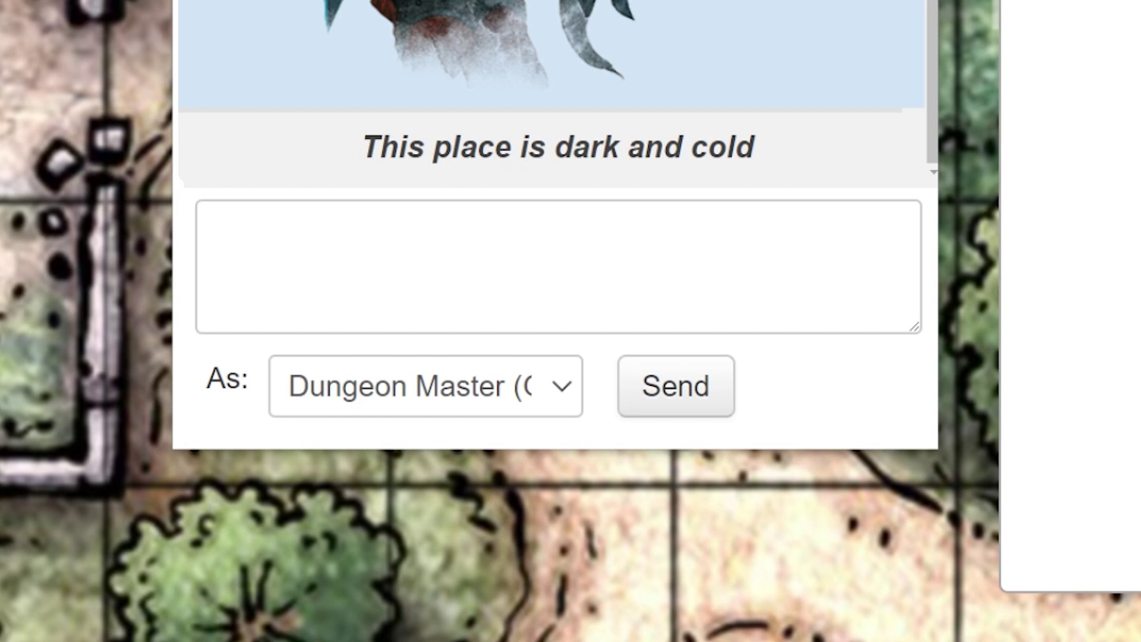
Send 'HALT! Who goes there?' as Fighter Noble using /as
{"action": "left_click", "coordinate": [385, 249]}
{"action": "type", "text": "/as"}
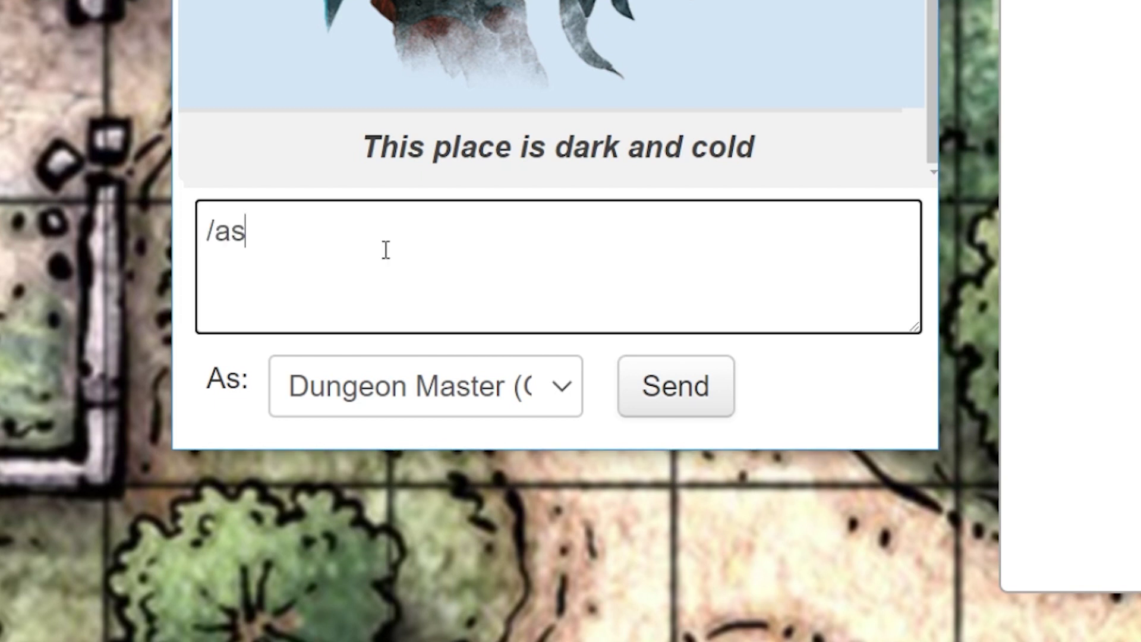
{"action": "type", "text": " \"Fighter "}
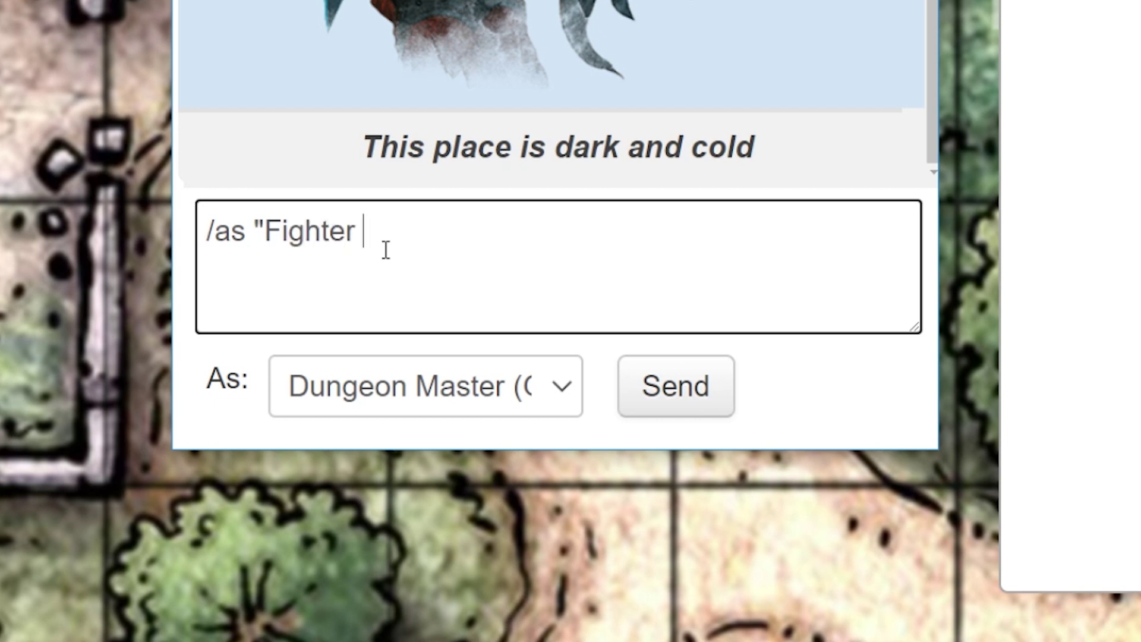
{"action": "type", "text": "Noble"}
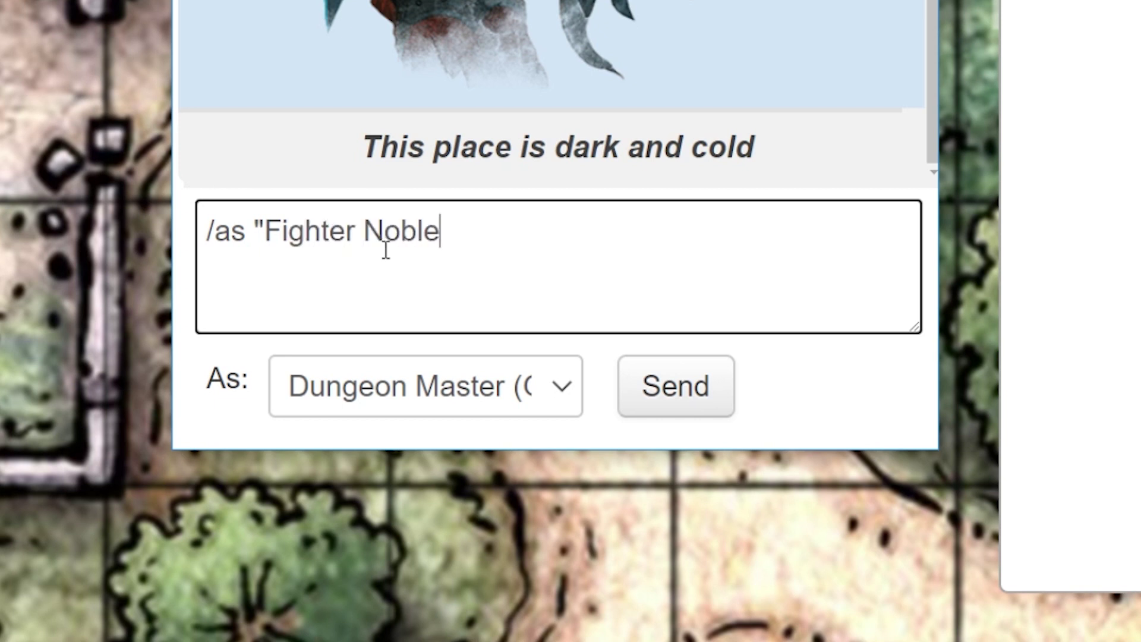
{"action": "type", "text": "\" HALT"}
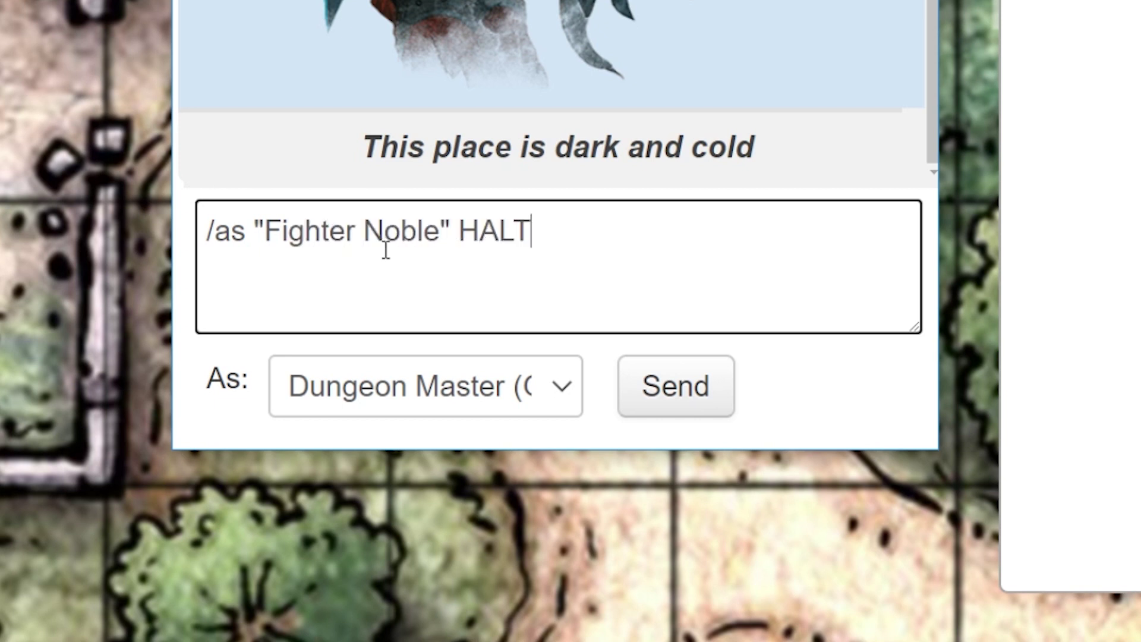
{"action": "type", "text": "! Who goes there?"}
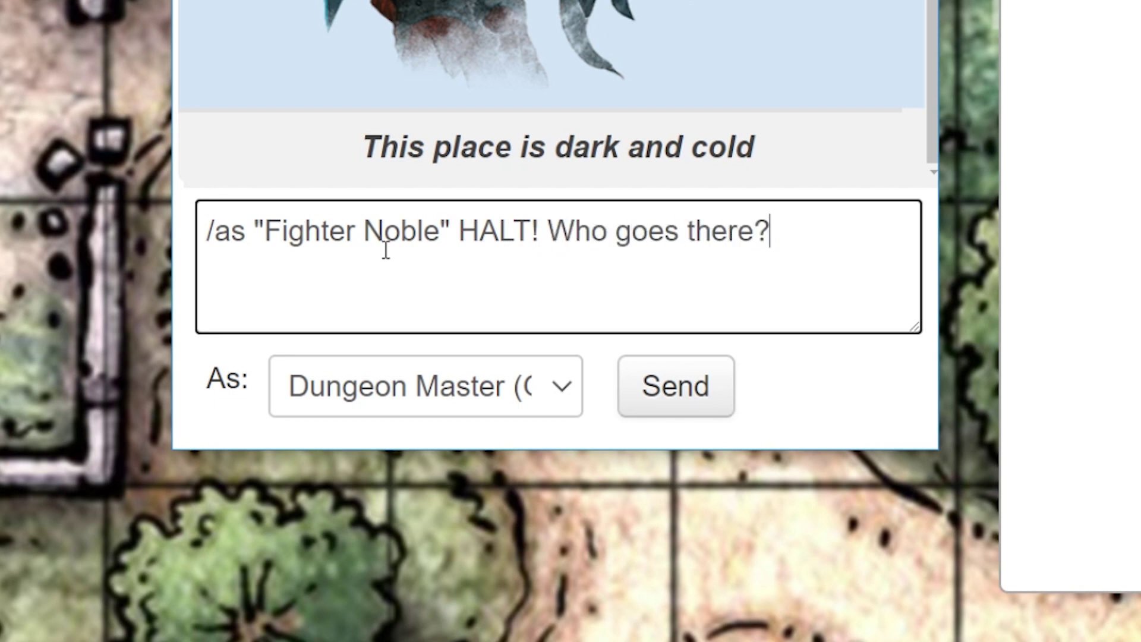
{"action": "key", "text": "Return"}
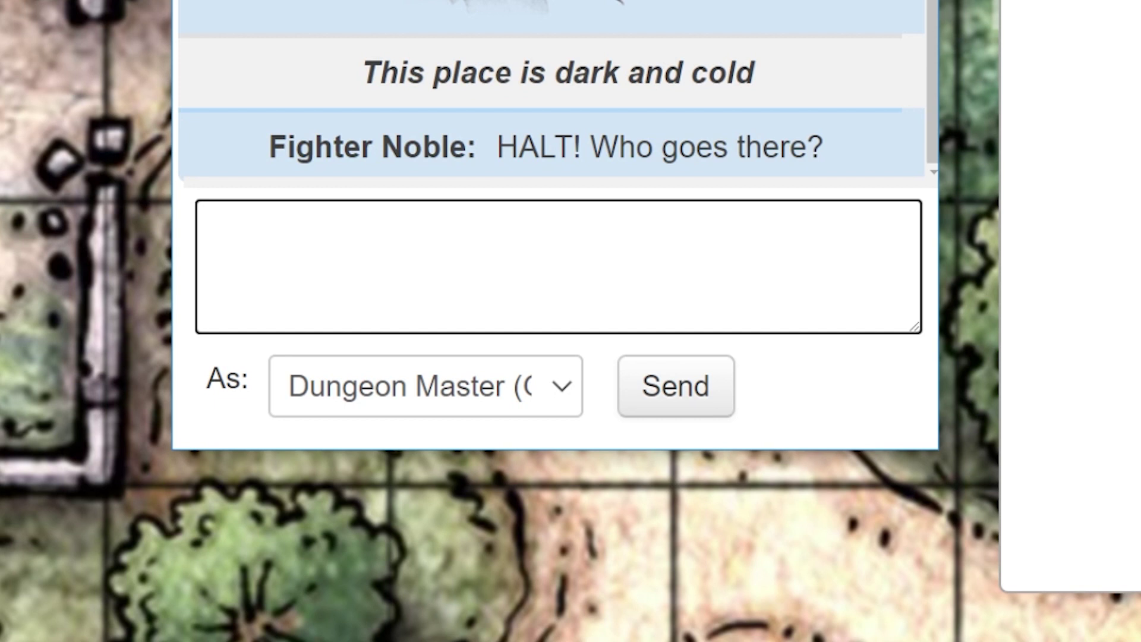
Post the /emas emote 'Goblin Sneers in disgust' and pick the token for the explosion
{"action": "left_click", "coordinate": [483, 237]}
{"action": "type", "text": "/"}
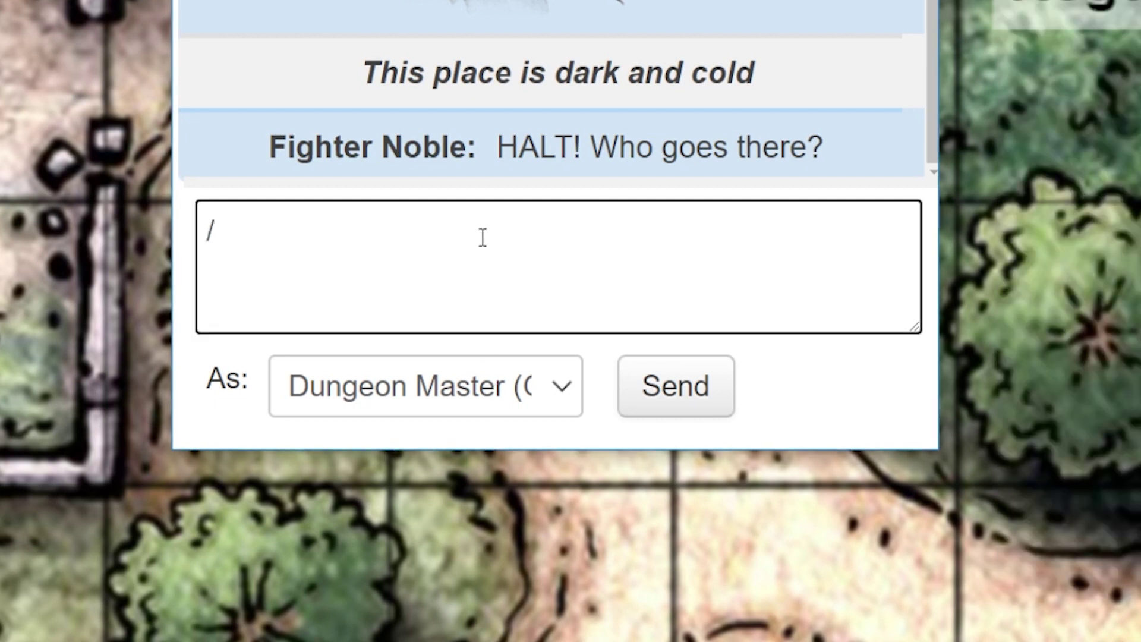
{"action": "type", "text": "emas"}
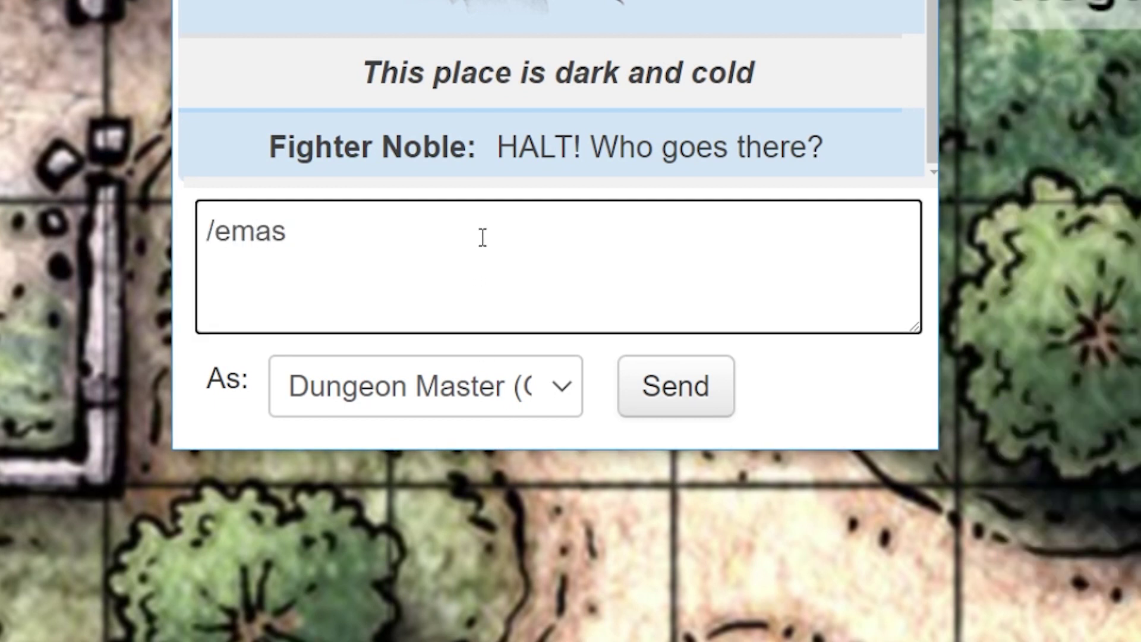
{"action": "type", "text": " \"Gobl"}
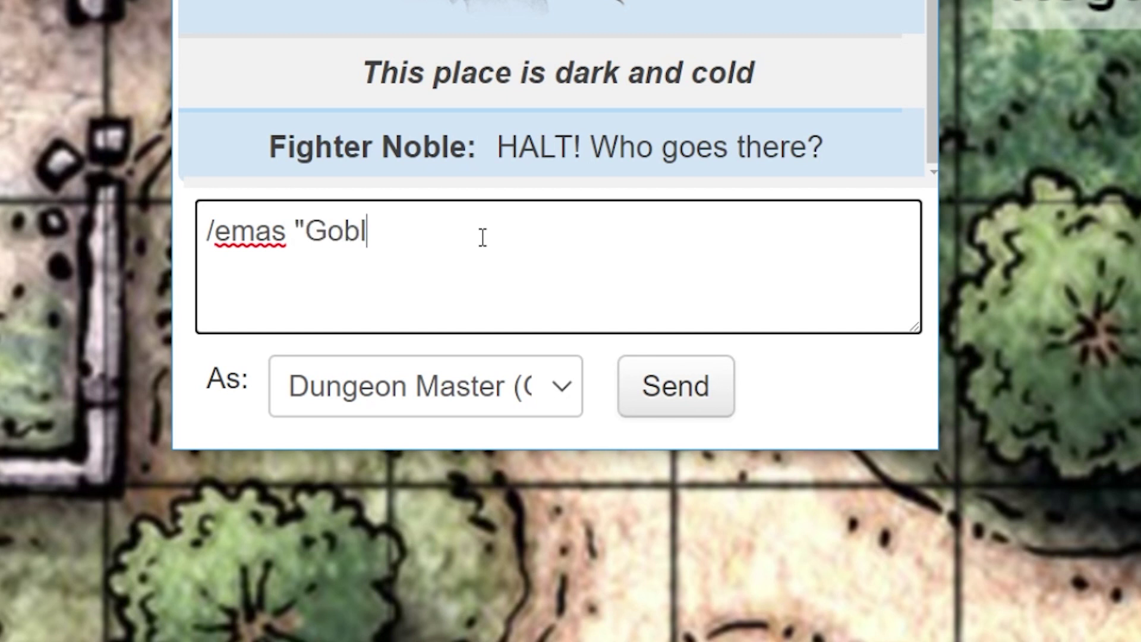
{"action": "type", "text": "in\" Sneers in disgust"}
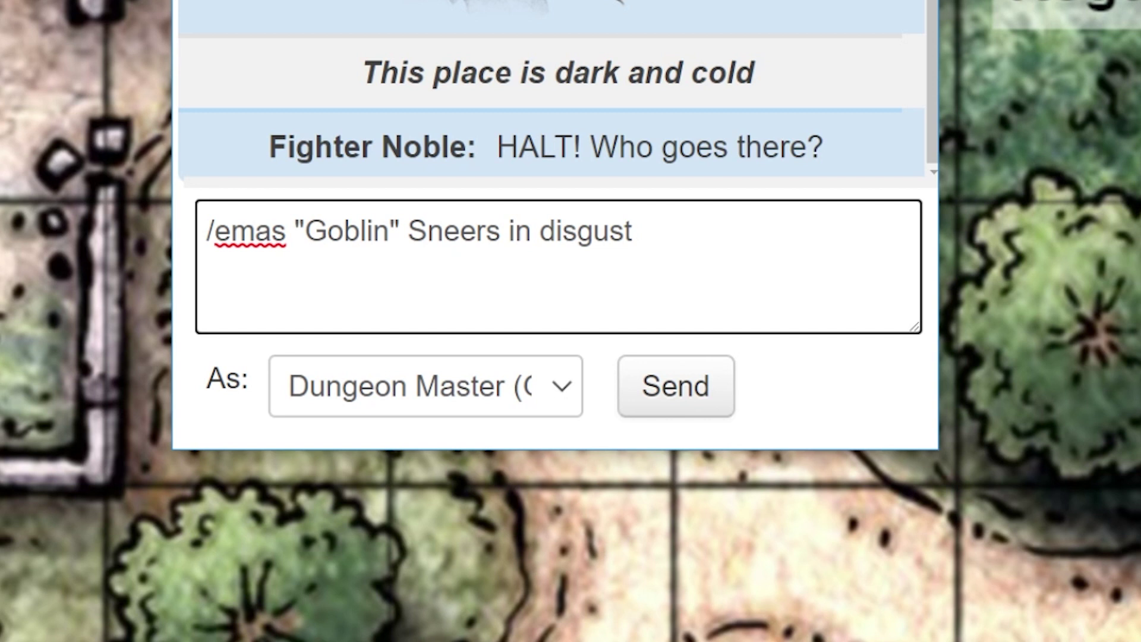
{"action": "key", "text": "Return"}
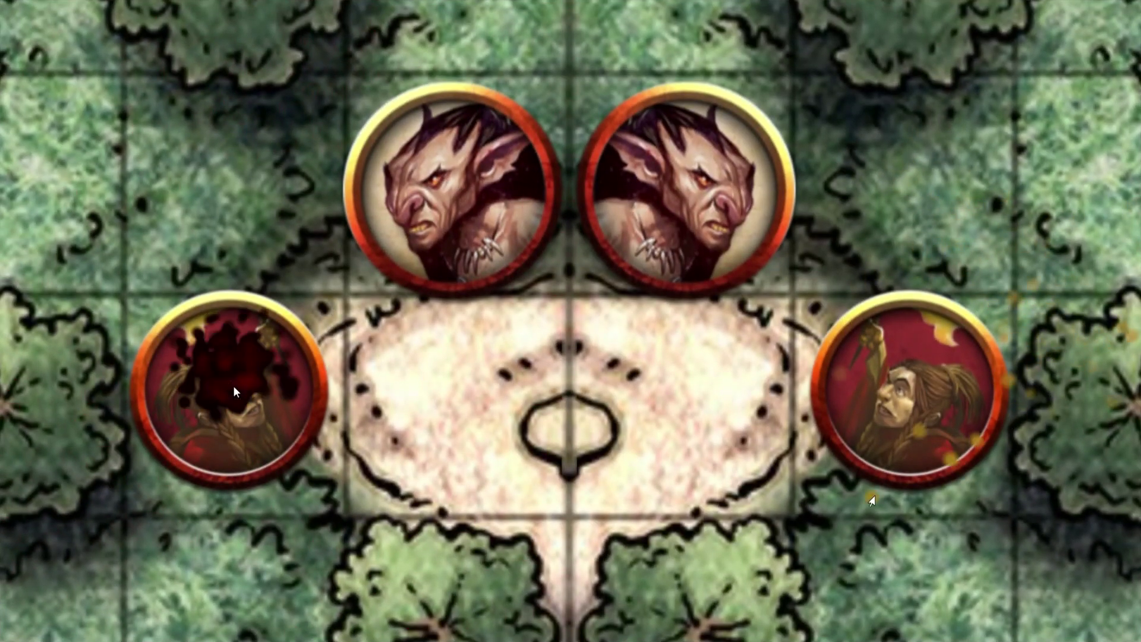
{"action": "left_click", "coordinate": [869, 407]}
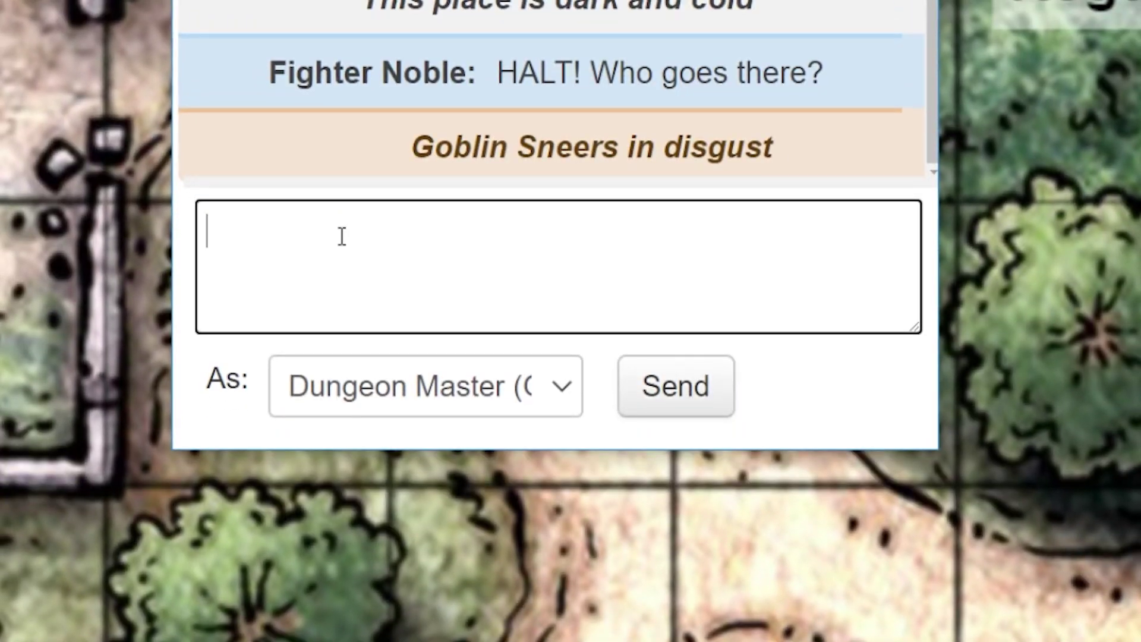
Play /fx explode-fire on the Goblin token and begin a /desc about the Fighter Noble
{"action": "type", "text": "/fx explode-fire @{target|token_id}"}
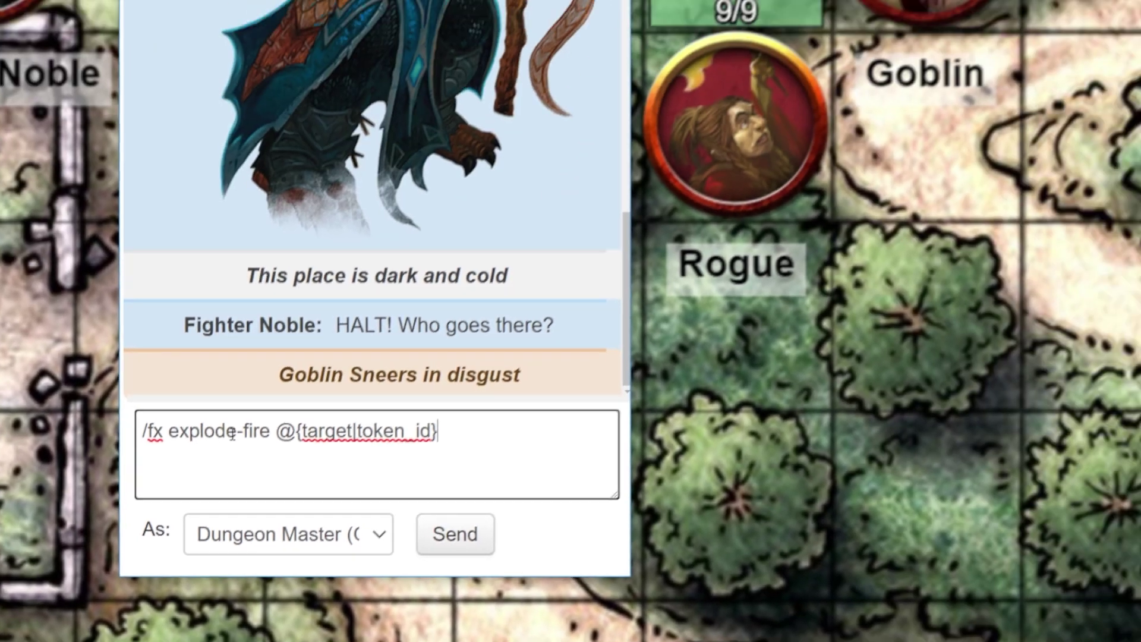
{"action": "key", "text": "Return"}
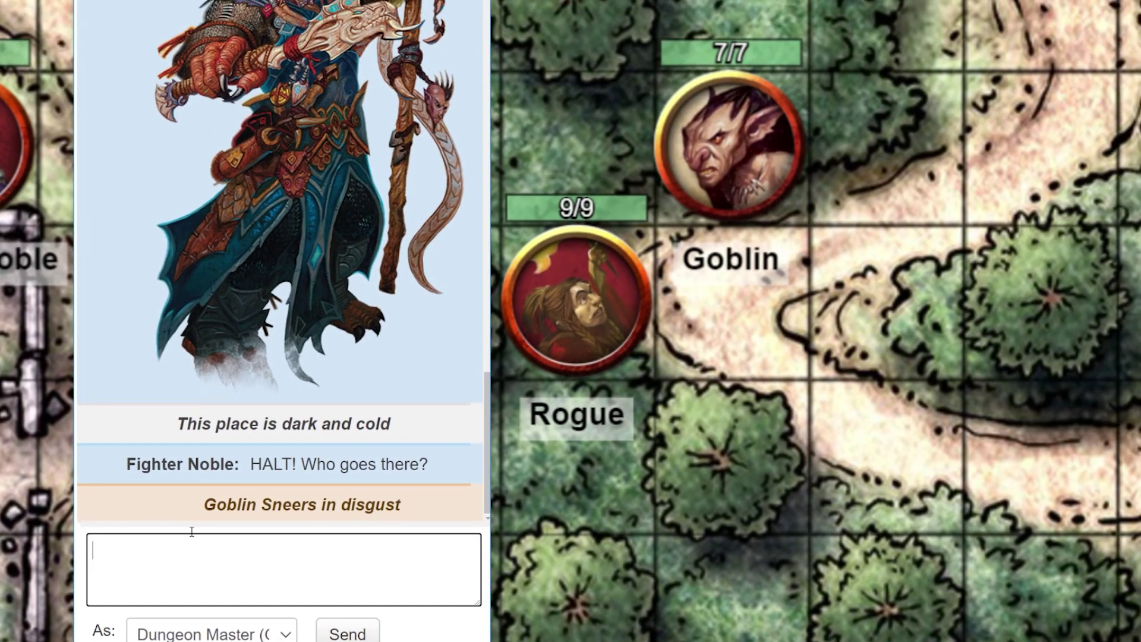
{"action": "left_click", "coordinate": [728, 138]}
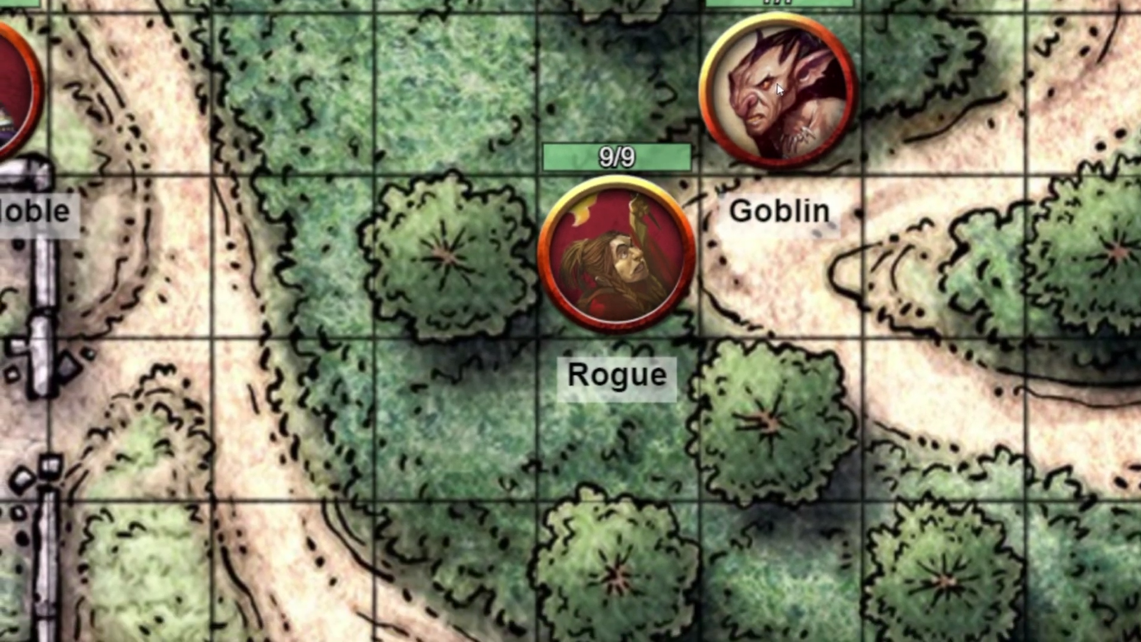
{"action": "type", "text": "/desc The Fighter Noble sta"}
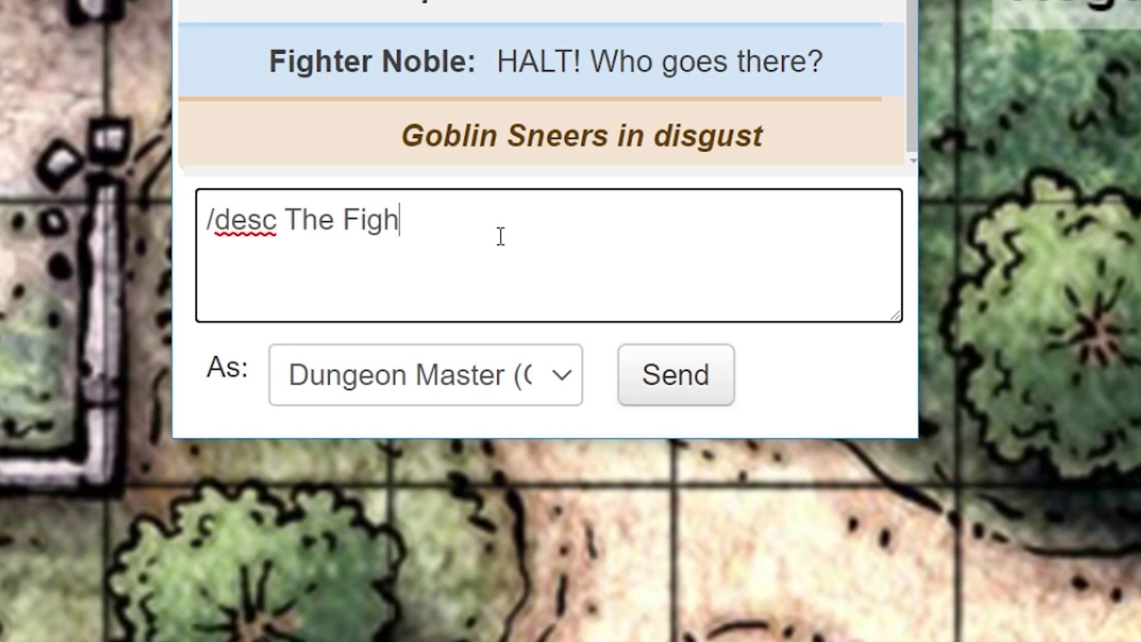